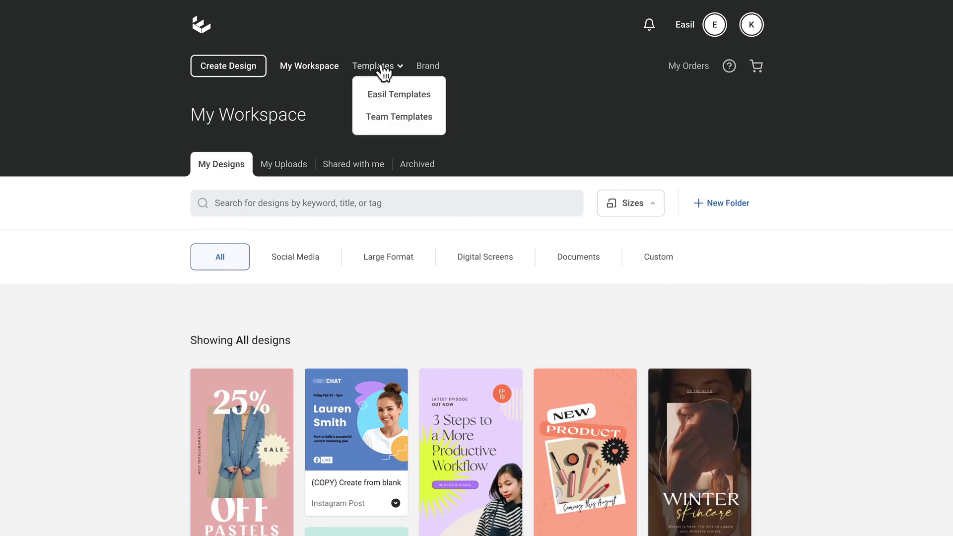
Step: Create a blank 1080 x 1920 px Instagram Story from Easil Templates and open it in the editor
left_click(384, 94)
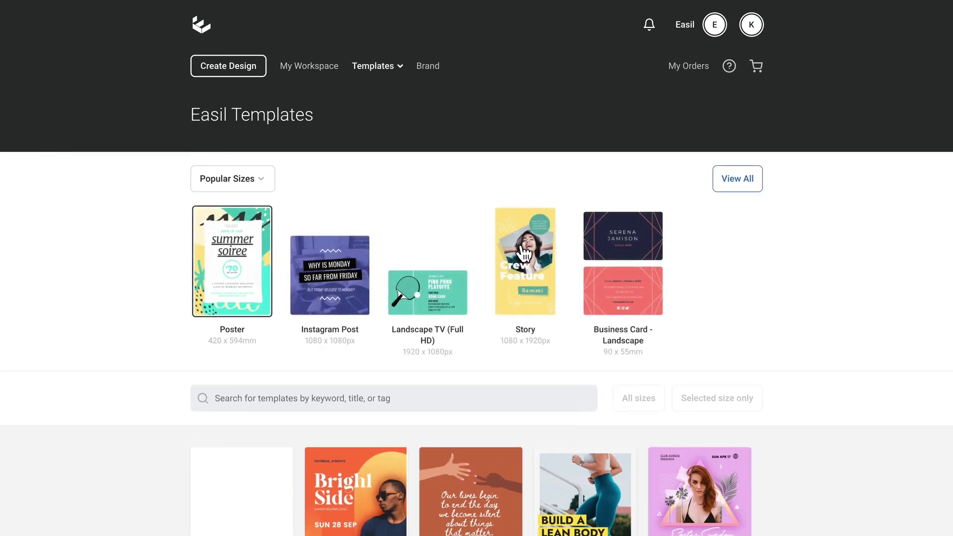
left_click(525, 254)
scroll(524, 254, "down", 5)
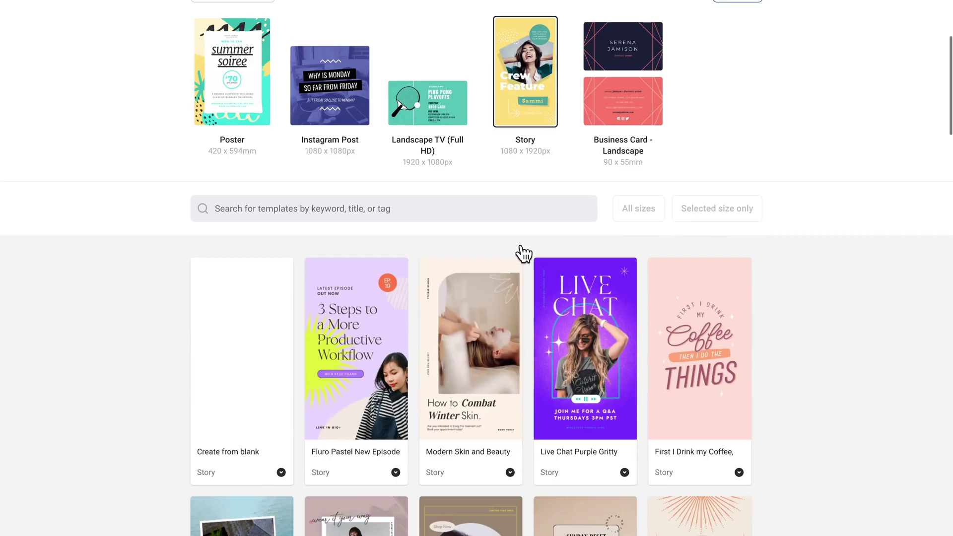
left_click(261, 315)
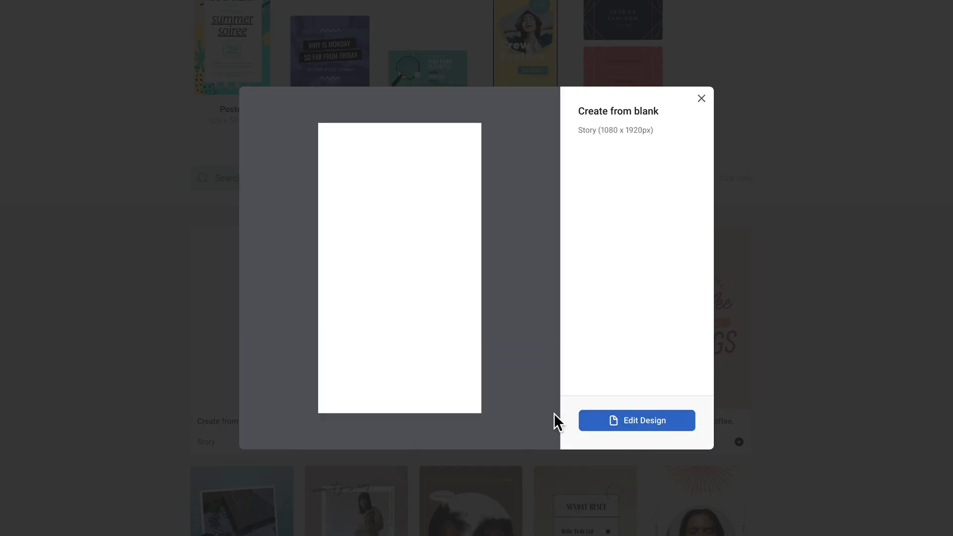
left_click(645, 421)
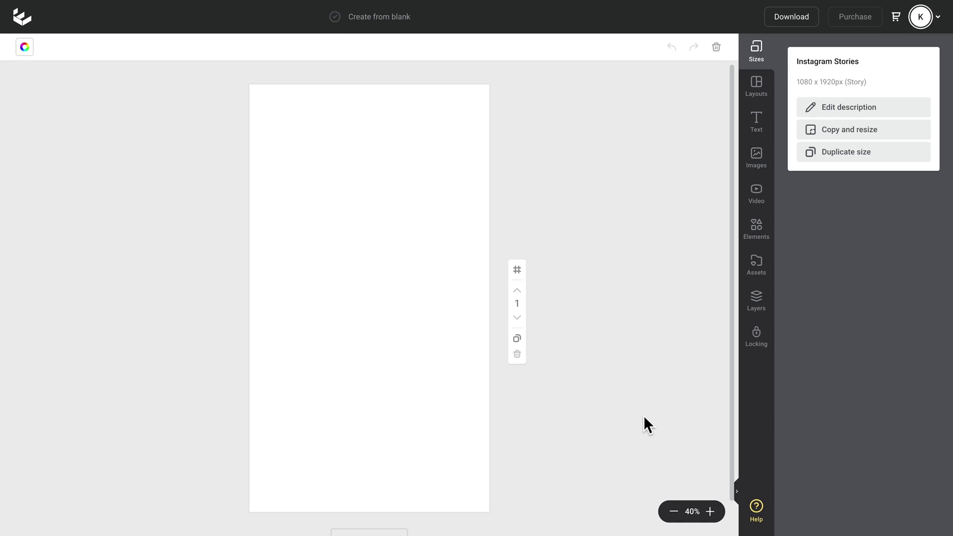
Step: Stretch a single-cell photo grid over the whole page and fill it with the monstera leaf photo
left_click(753, 231)
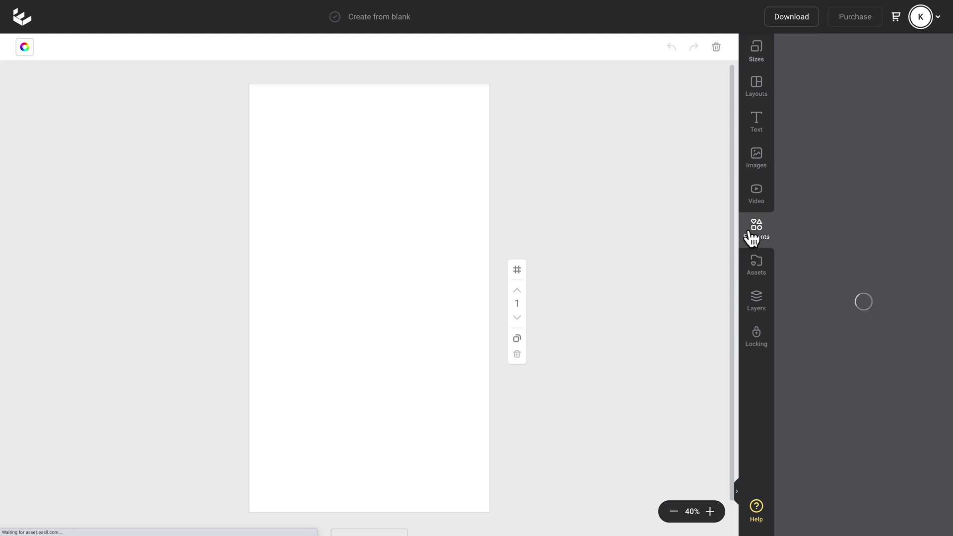
left_click(910, 160)
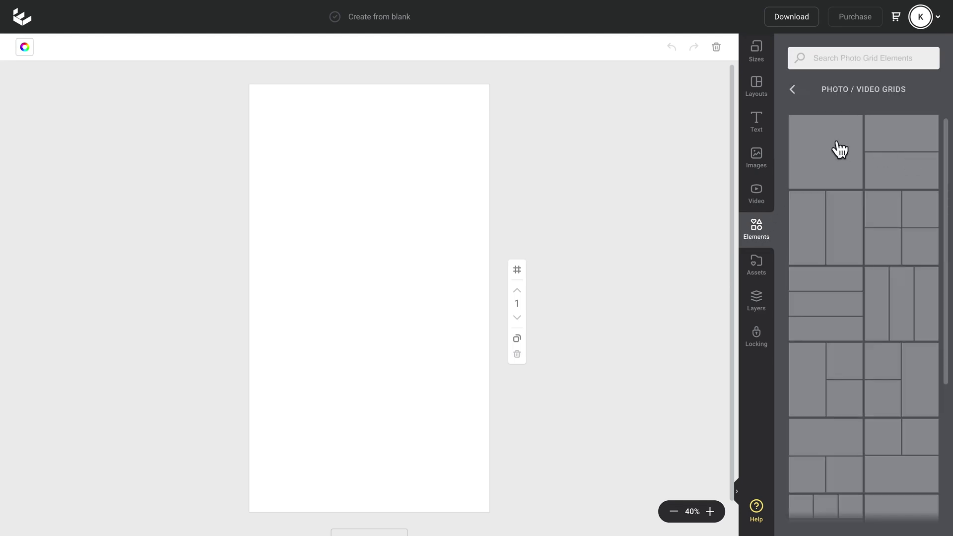
left_click(821, 147)
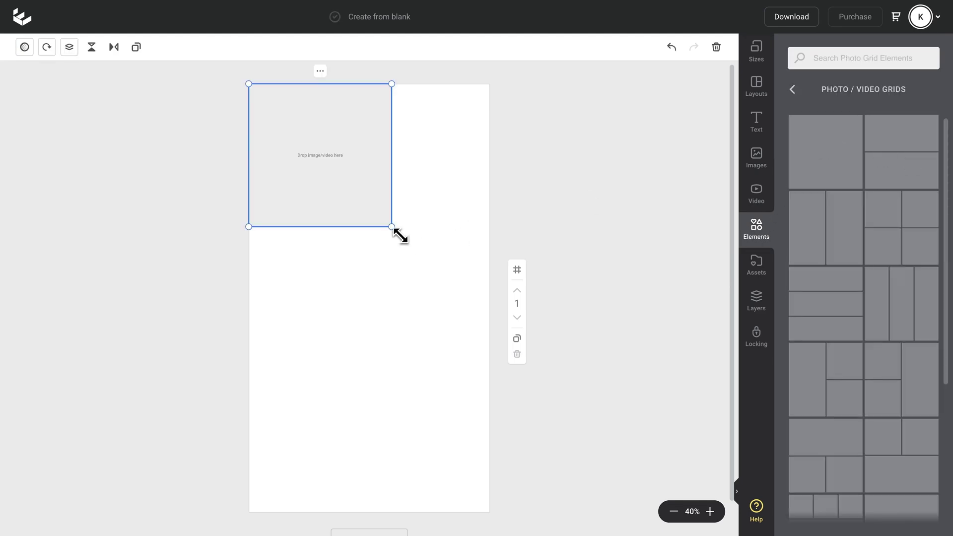
left_click_drag(393, 229, 490, 514)
left_click(577, 348)
left_click(422, 348)
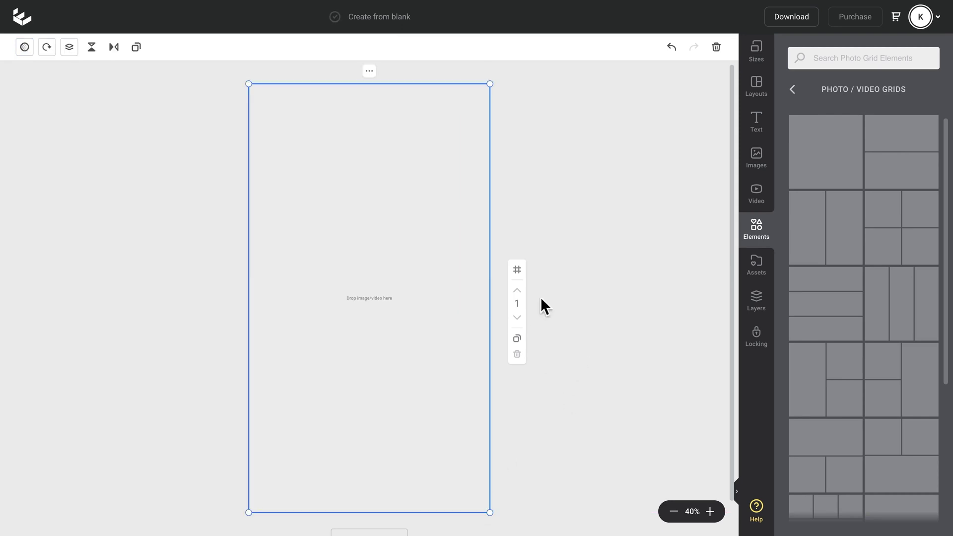
left_click(757, 160)
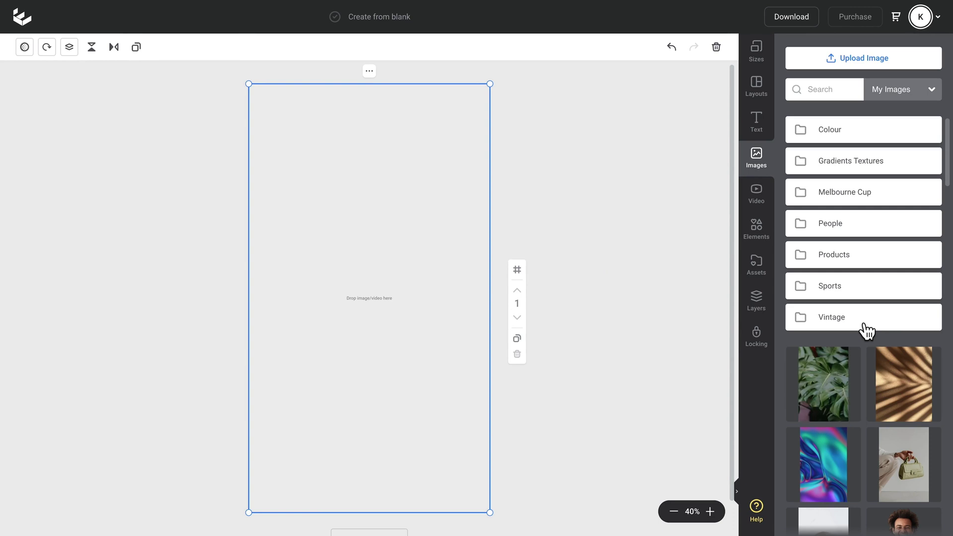
left_click(845, 376)
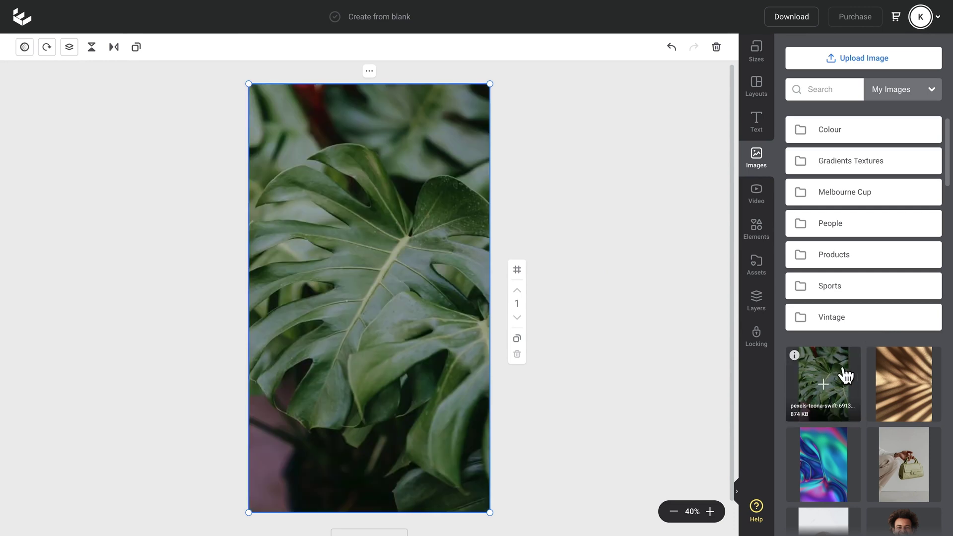
Step: Add an enlarged, centred arch shape mask and fill it with the monstera photo
left_click(581, 321)
left_click(757, 233)
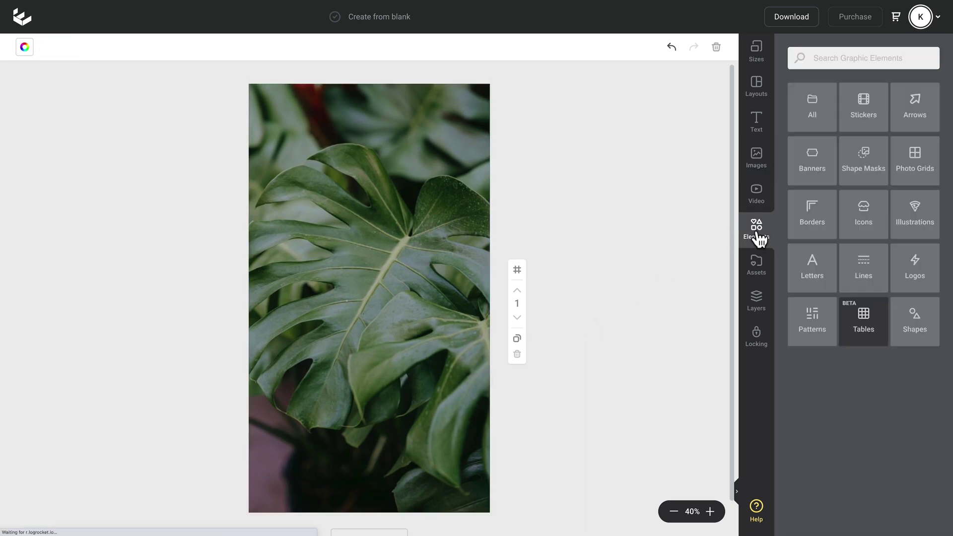
left_click(877, 149)
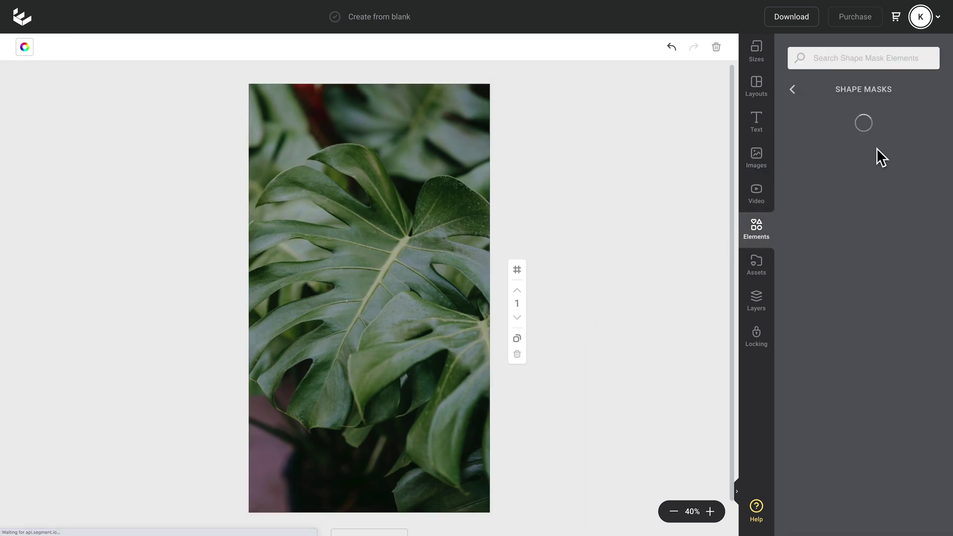
scroll(883, 167, "down", 5)
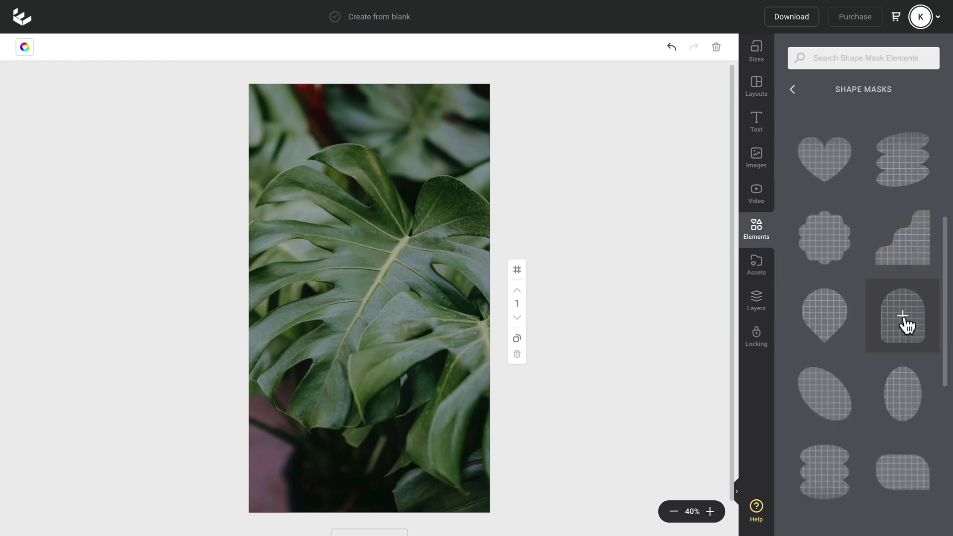
left_click(905, 322)
left_click_drag(398, 255, 456, 192)
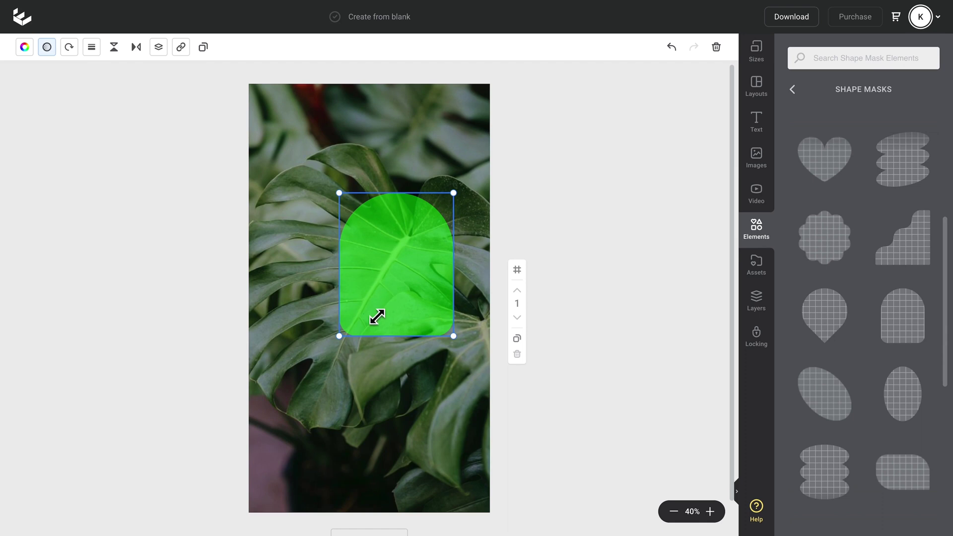
left_click_drag(339, 337, 294, 392)
left_click_drag(392, 286, 397, 267)
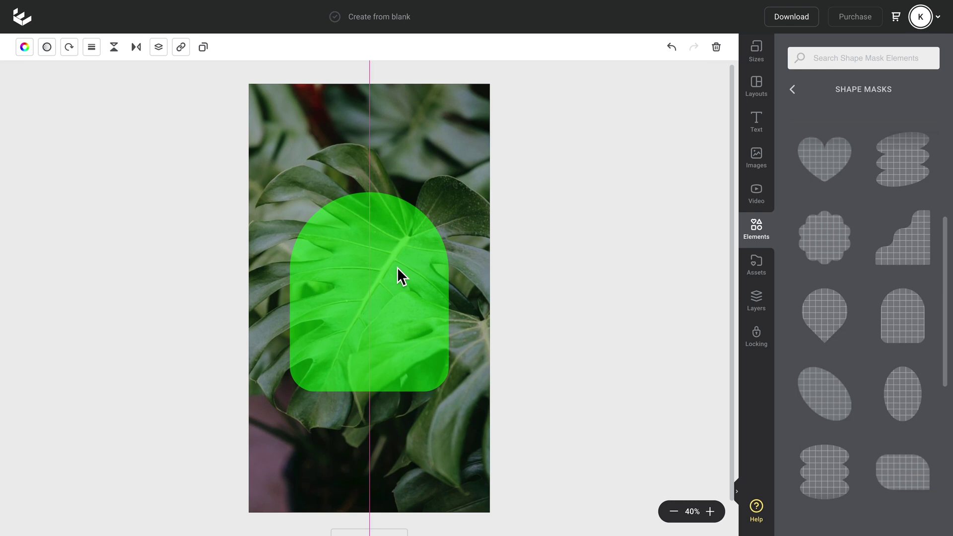
left_click_drag(397, 267, 397, 267)
left_click(756, 158)
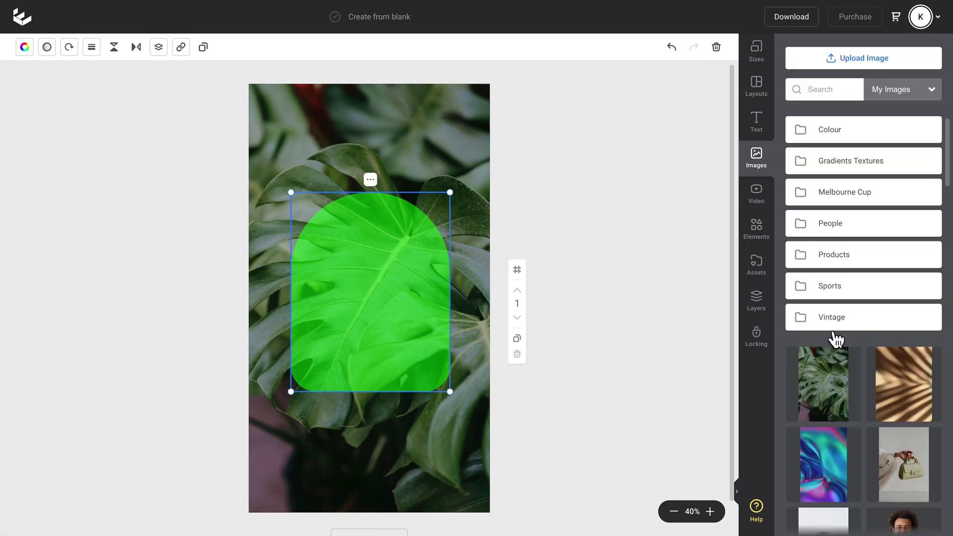
left_click(841, 366)
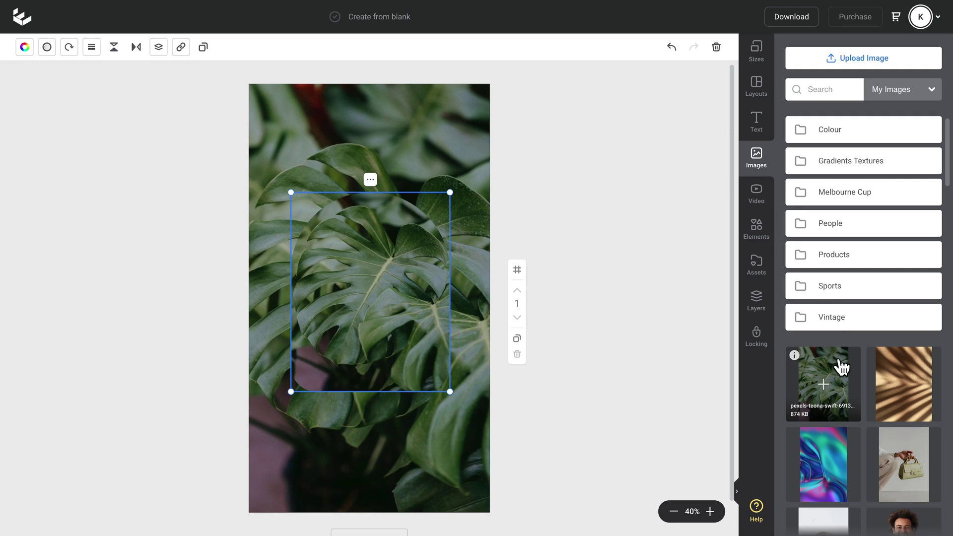
Step: Crop the arch photo out to the full image size so it aligns with the background leaf
double_click(383, 240)
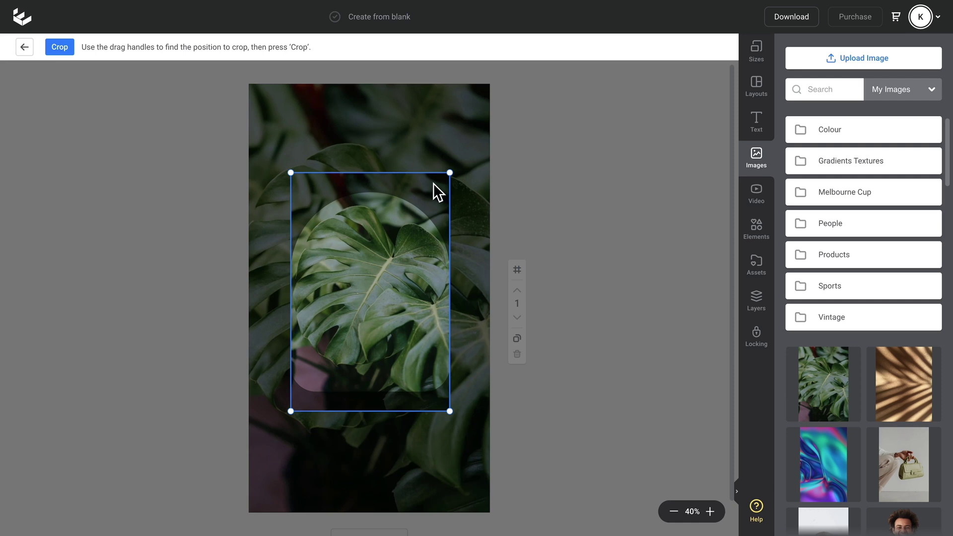
left_click_drag(451, 173, 500, 76)
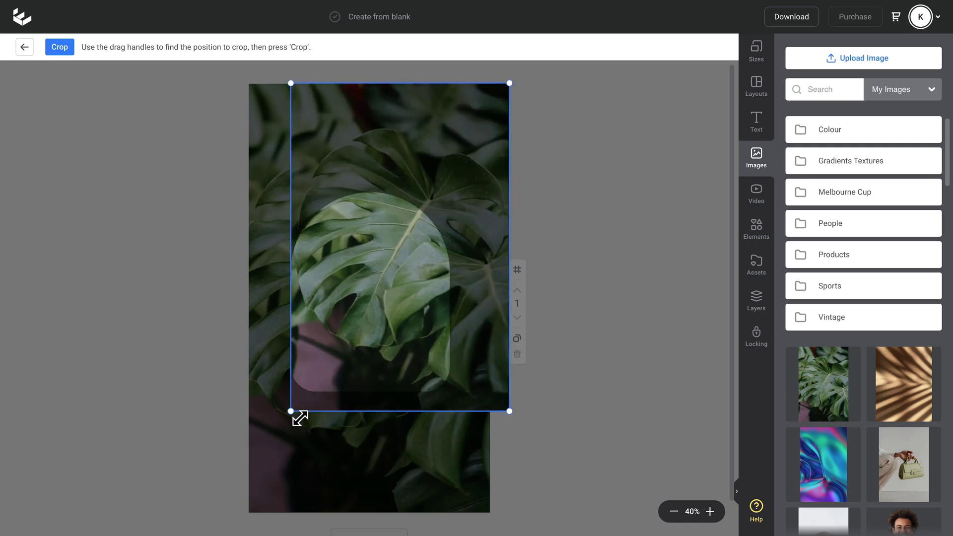
left_click_drag(300, 418, 223, 519)
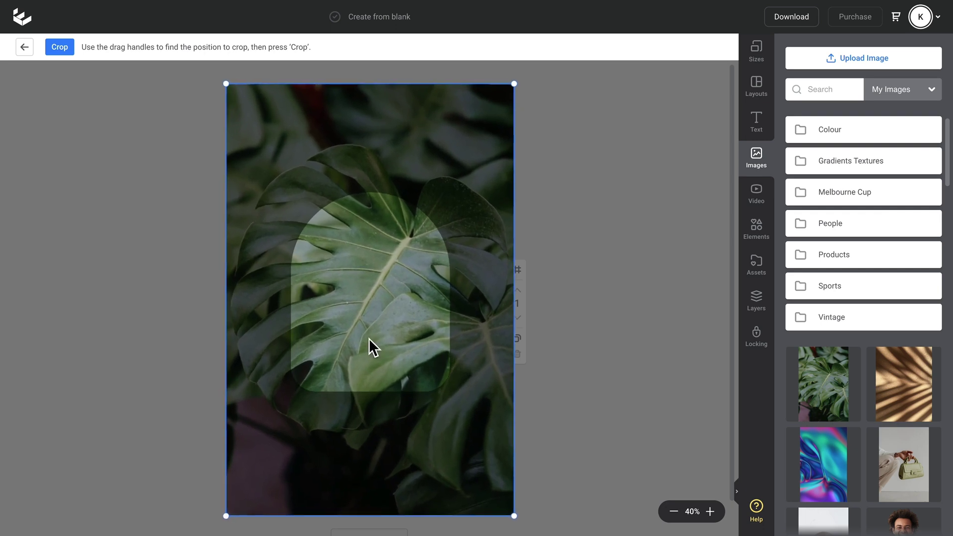
left_click(60, 47)
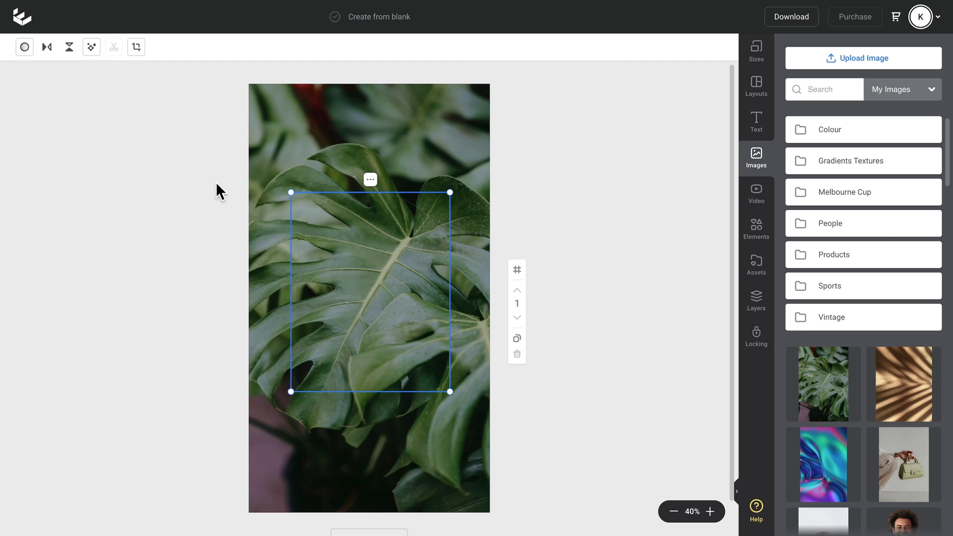
Step: Filter the arch photo to brightness 85 and blur 3 for a frosted-glass look
left_click(411, 245)
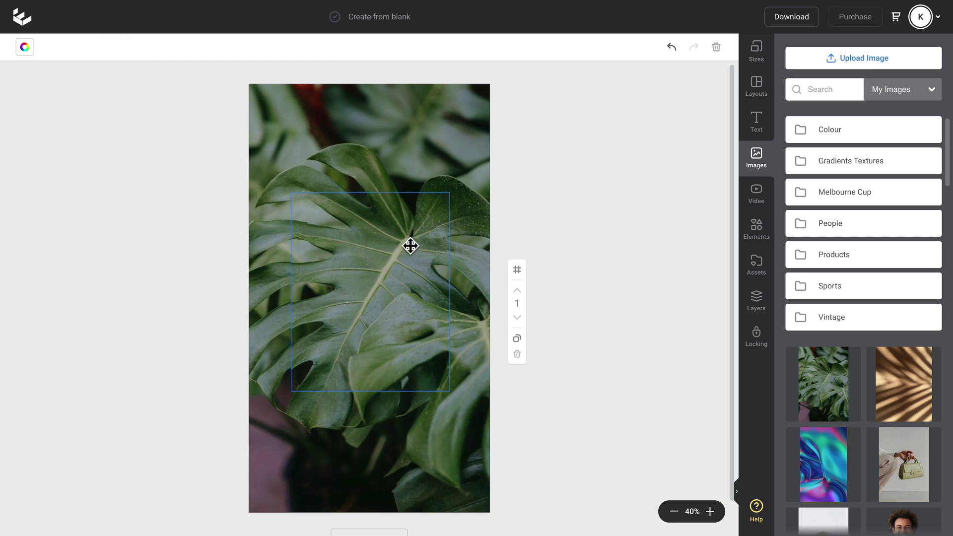
left_click(386, 218)
left_click(92, 47)
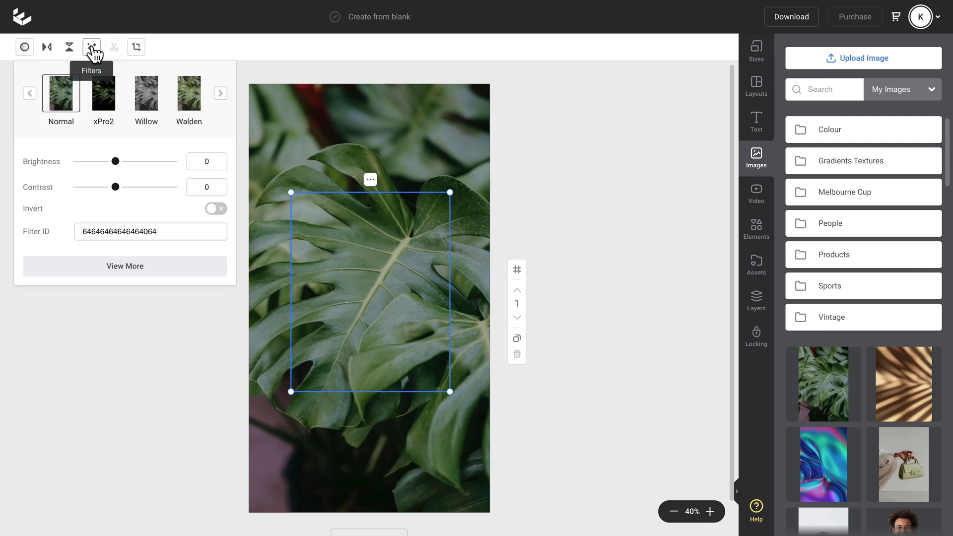
left_click(139, 268)
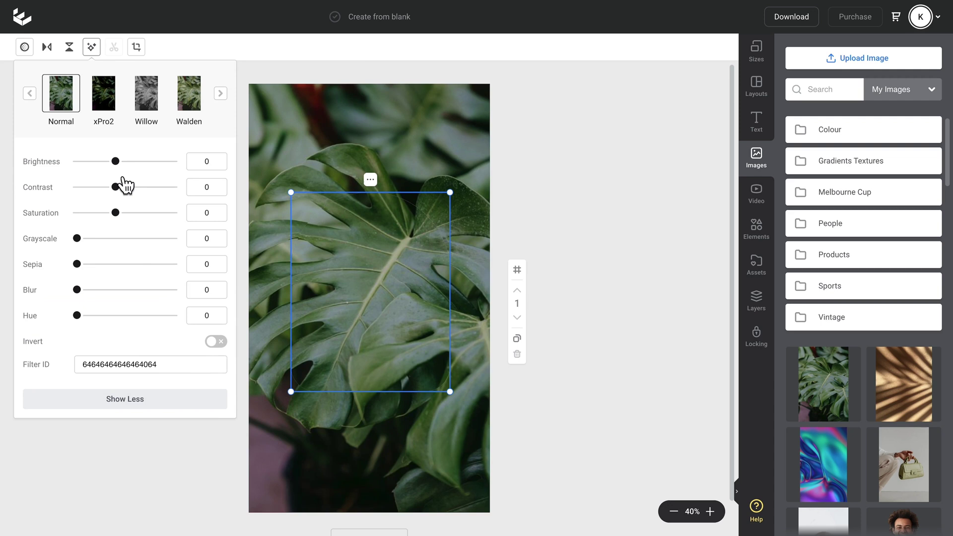
left_click_drag(116, 162, 151, 165)
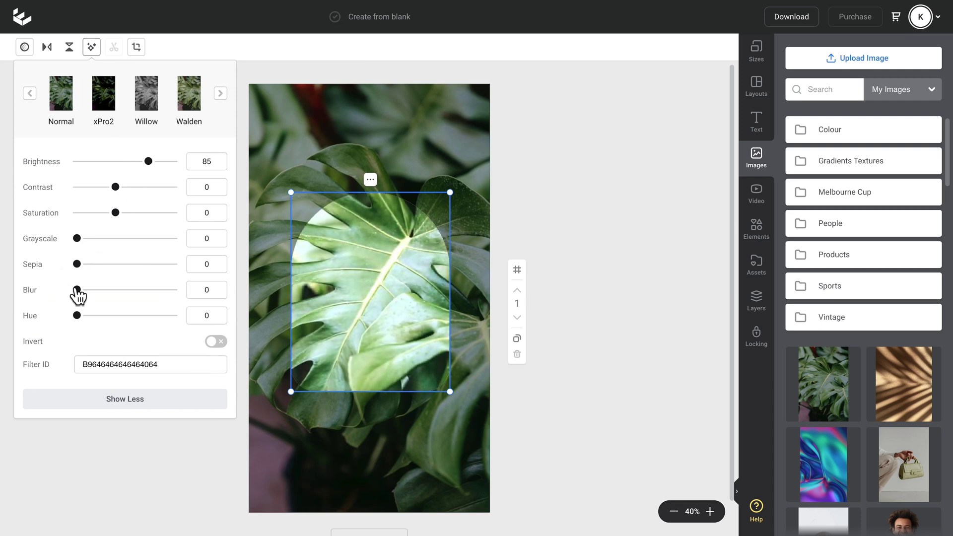
left_click_drag(77, 293, 83, 293)
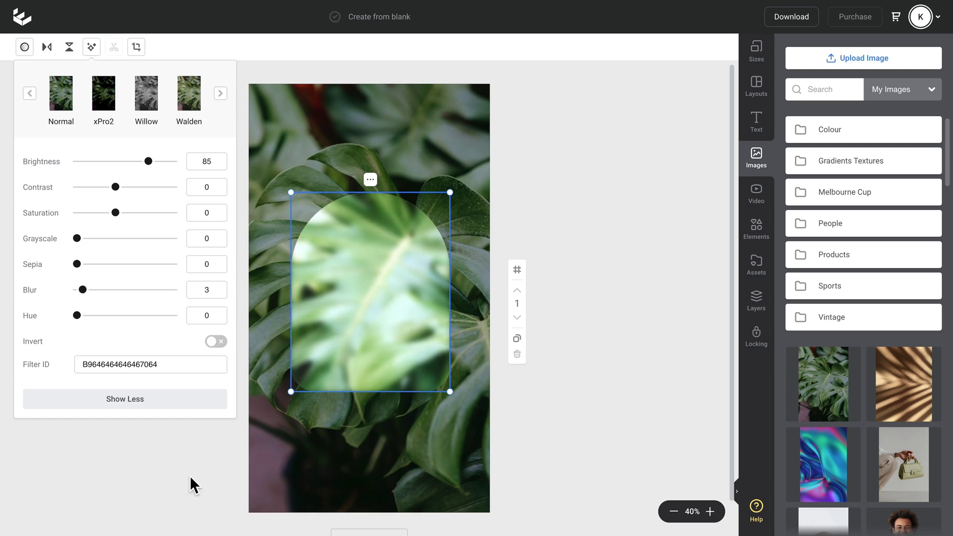
left_click(190, 476)
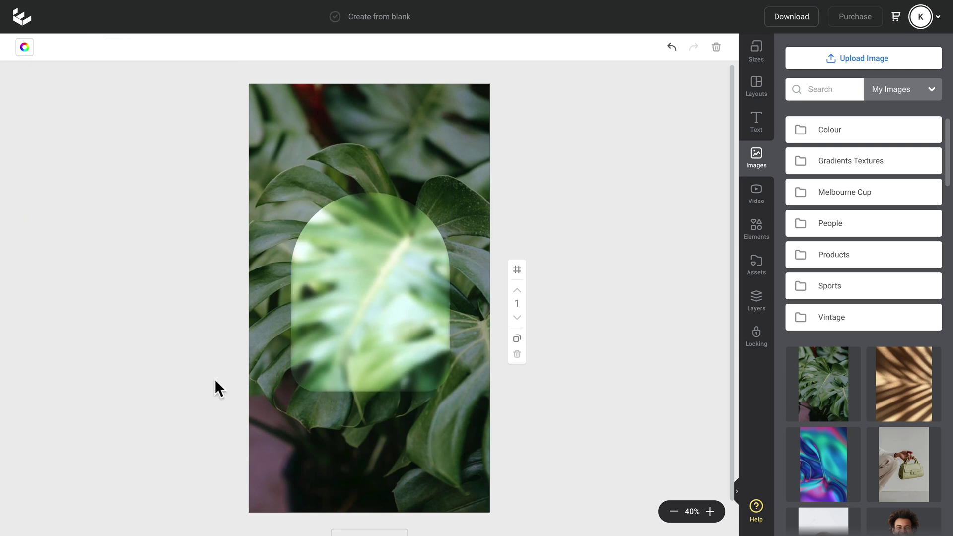
left_click(326, 179)
Step: Lower the background monstera photo's brightness to about -15
left_click(319, 154)
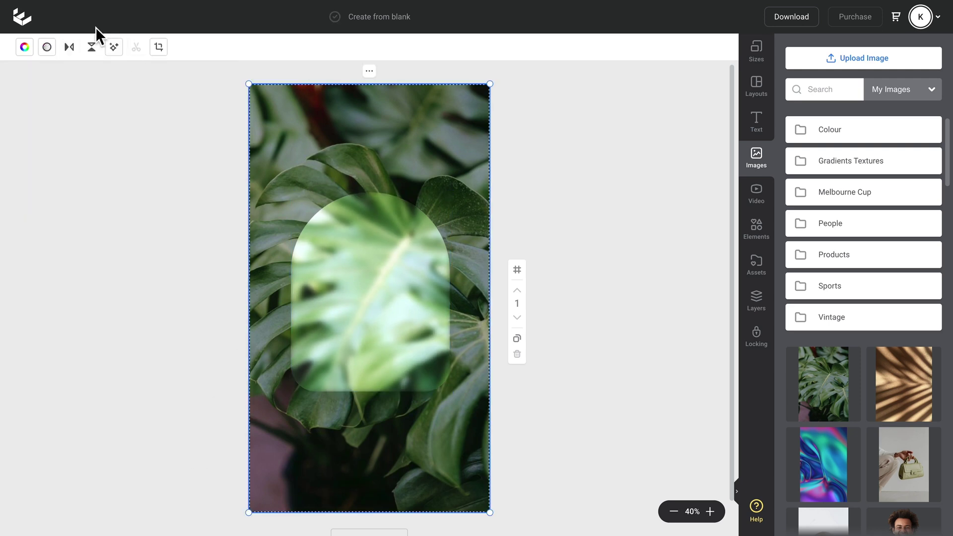
left_click(114, 48)
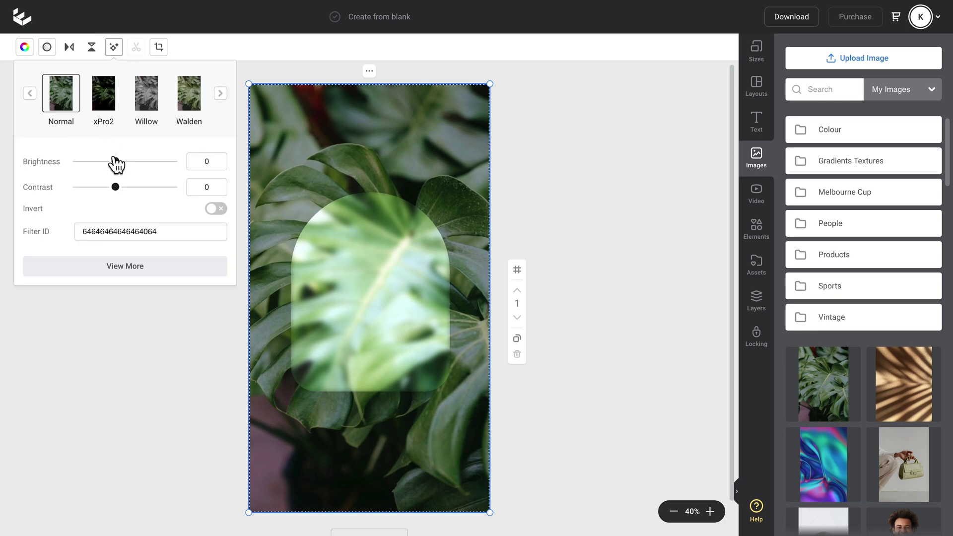
left_click_drag(114, 161, 109, 161)
left_click(563, 165)
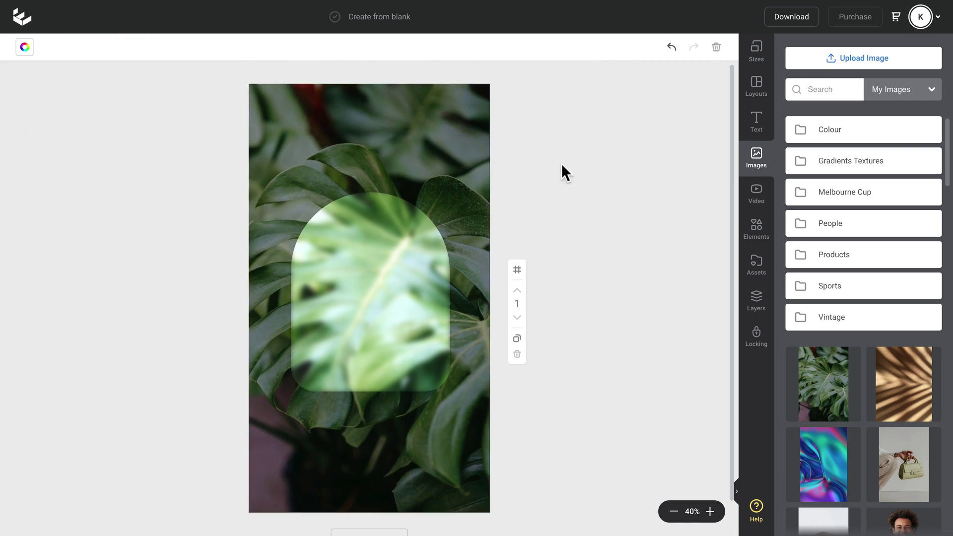
Step: Search stock images for 'fade' and place Circle Gradient Color over the arch's upper left
left_click(918, 97)
left_click(913, 120)
left_click(839, 90)
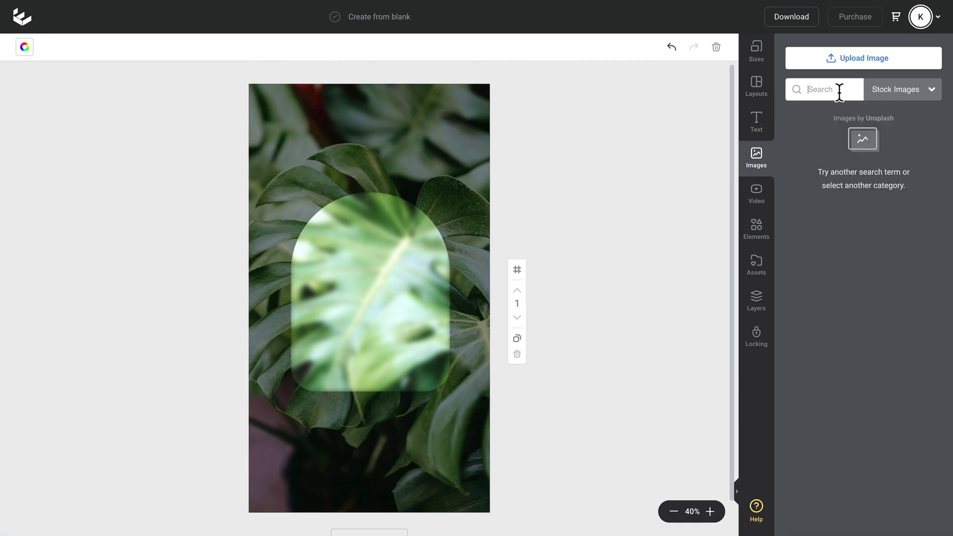
type("fade")
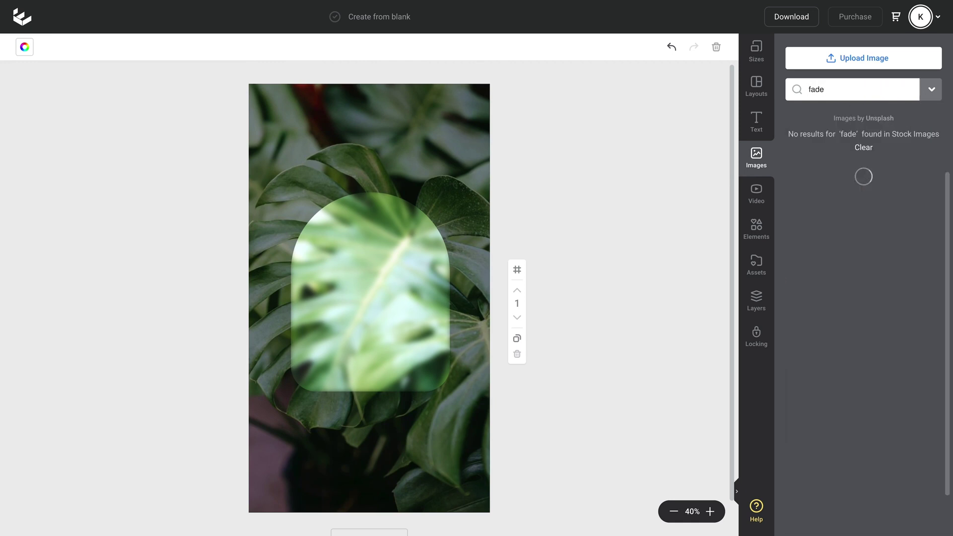
scroll(872, 258, "down", 3)
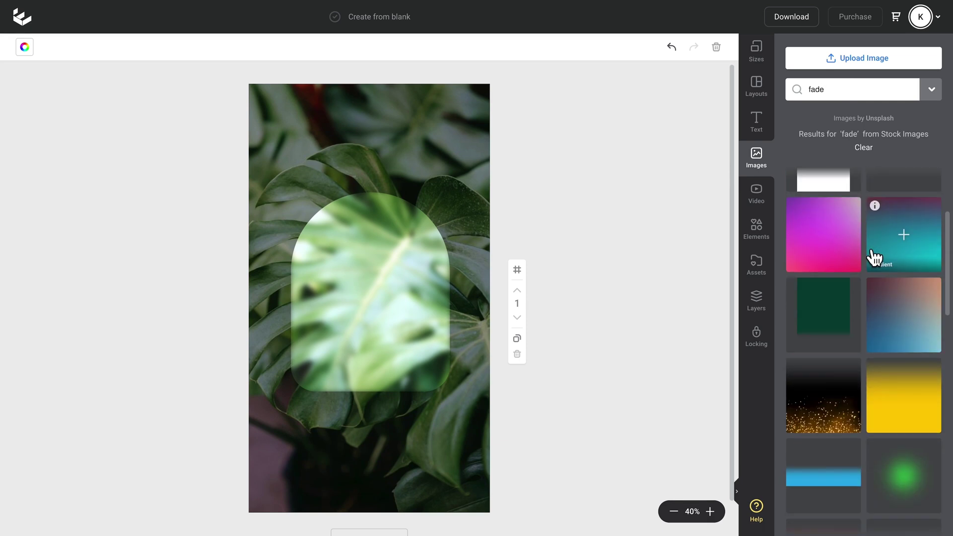
left_click(912, 424)
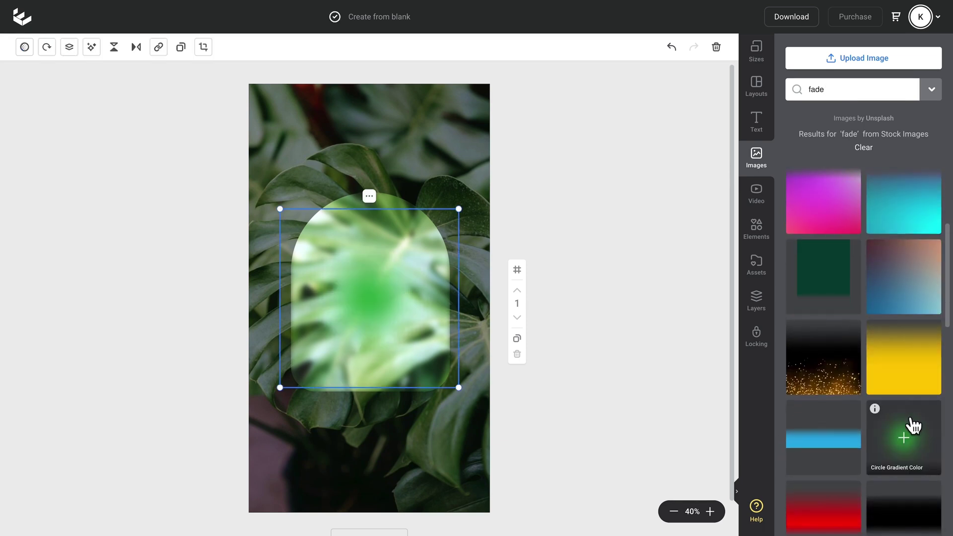
left_click_drag(449, 330, 335, 244)
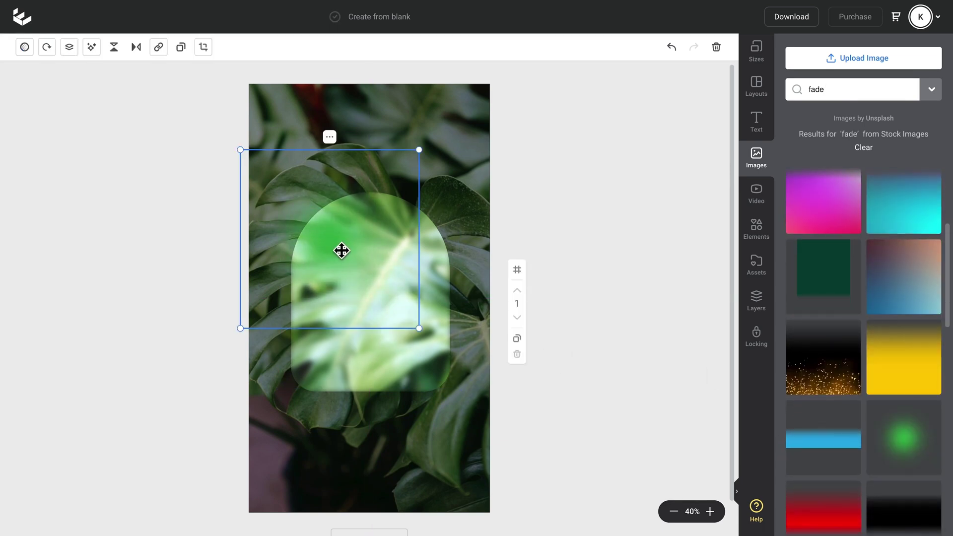
Step: Turn the glow white with brightness -100 and Invert, shrink it, and set it on the arch's upper-left edge
left_click(91, 47)
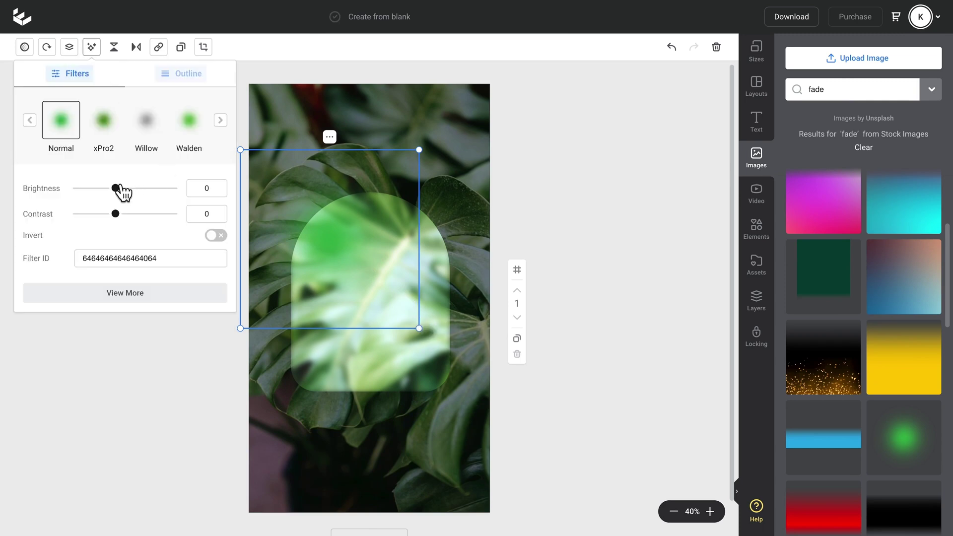
left_click_drag(117, 189, 55, 191)
left_click(217, 236)
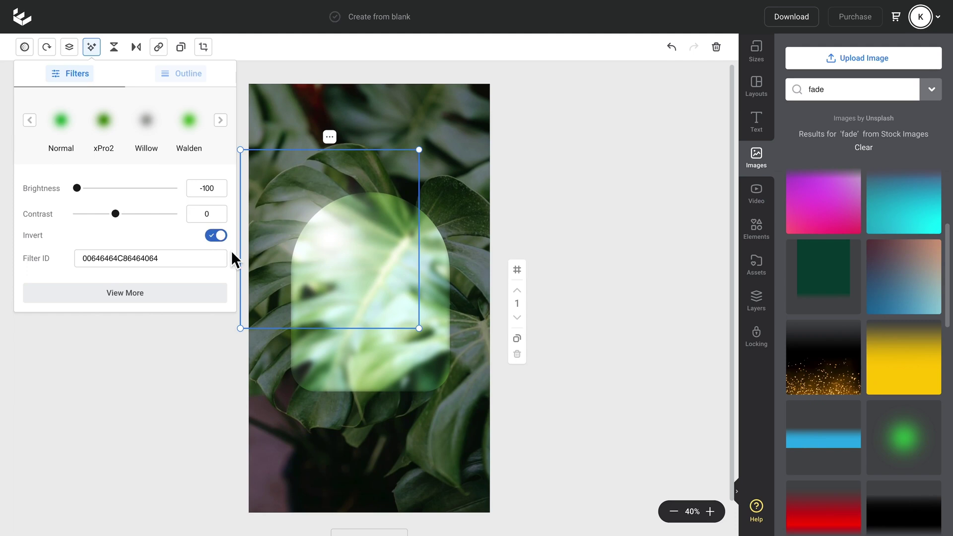
left_click_drag(241, 327, 307, 261)
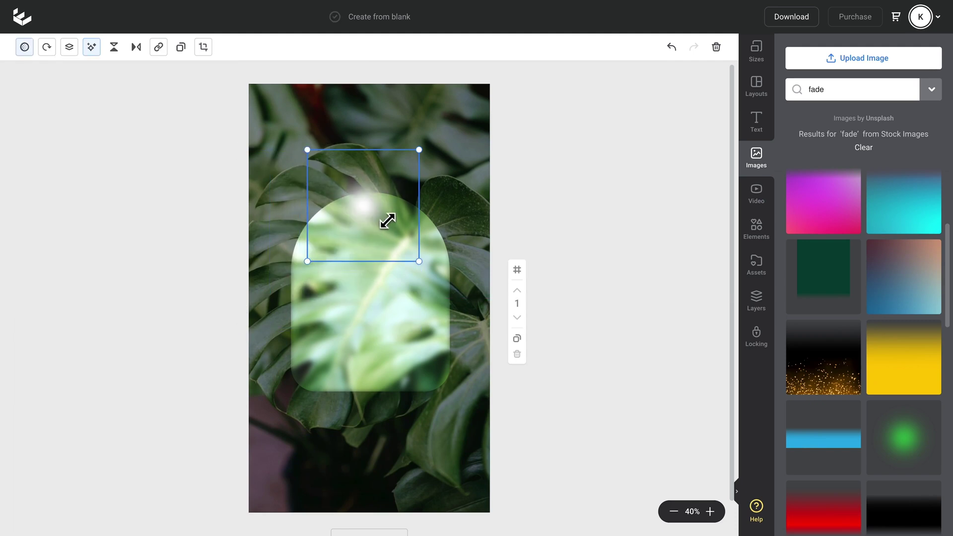
left_click_drag(386, 215, 338, 230)
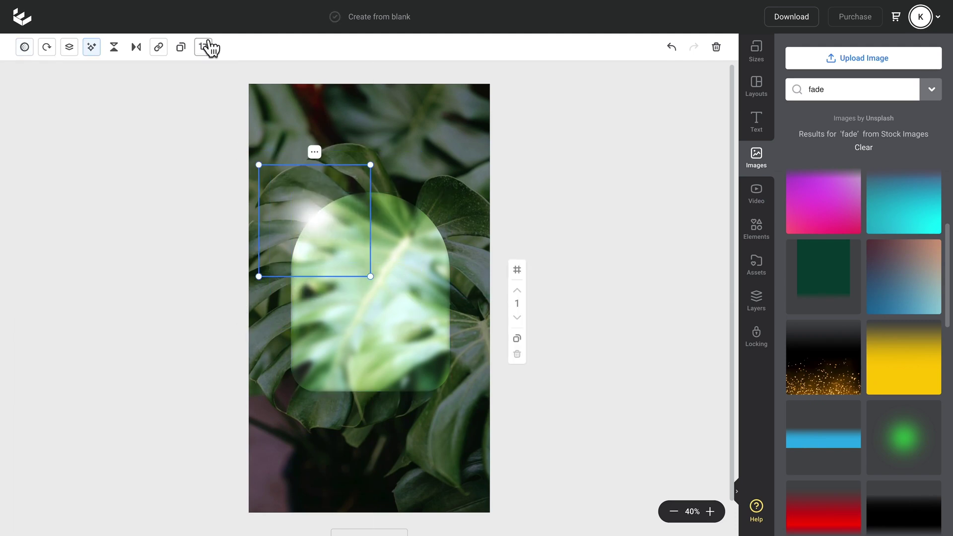
Step: Duplicate the white glow and place the copy on the arch's lower-right edge
left_click(182, 48)
left_click_drag(315, 185, 444, 336)
left_click(527, 204)
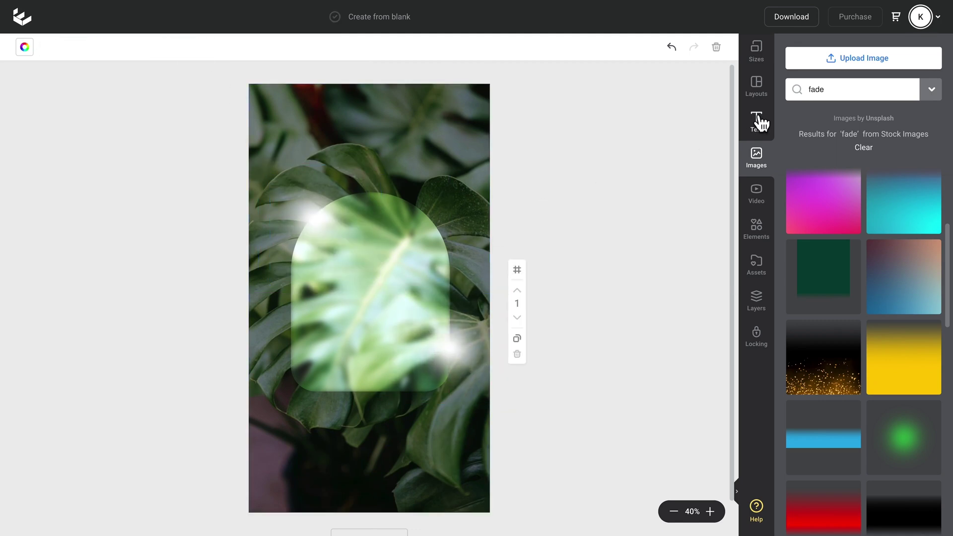
Step: Add large white 'Sale' text in ParadiseSignature font across the arch
left_click(759, 121)
left_click(842, 57)
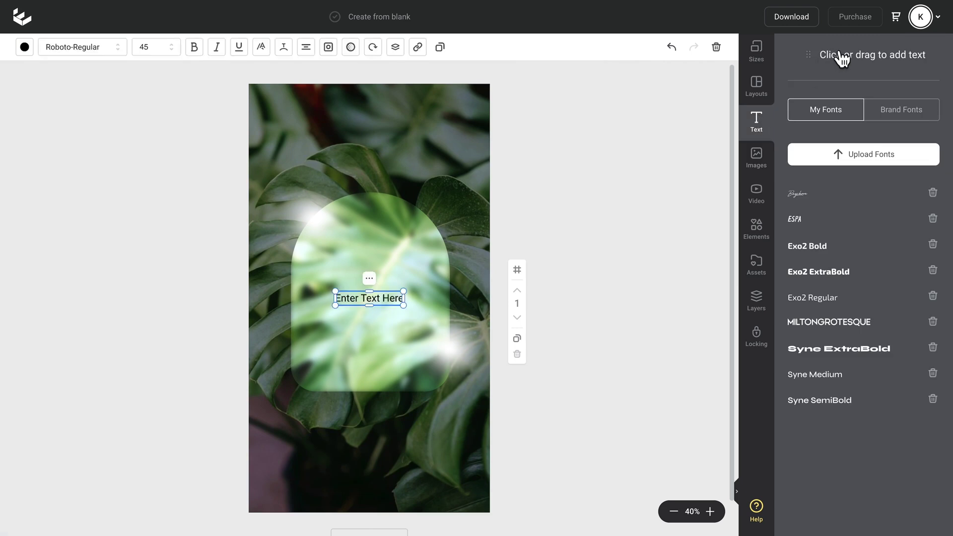
type("Sale")
left_click_drag(368, 304, 305, 305)
left_click(79, 47)
left_click(70, 80)
type("para")
left_click(45, 127)
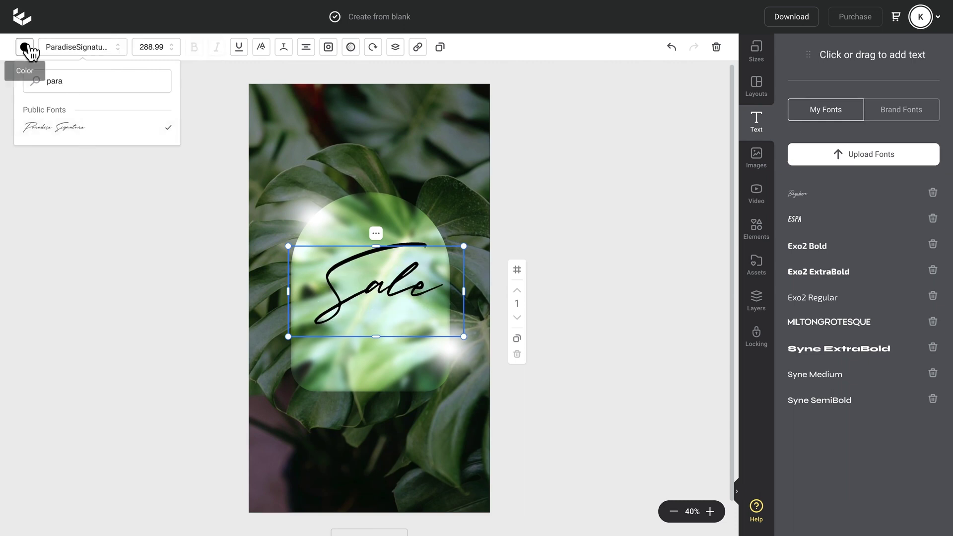
left_click(24, 47)
left_click(50, 94)
left_click_drag(464, 246, 505, 209)
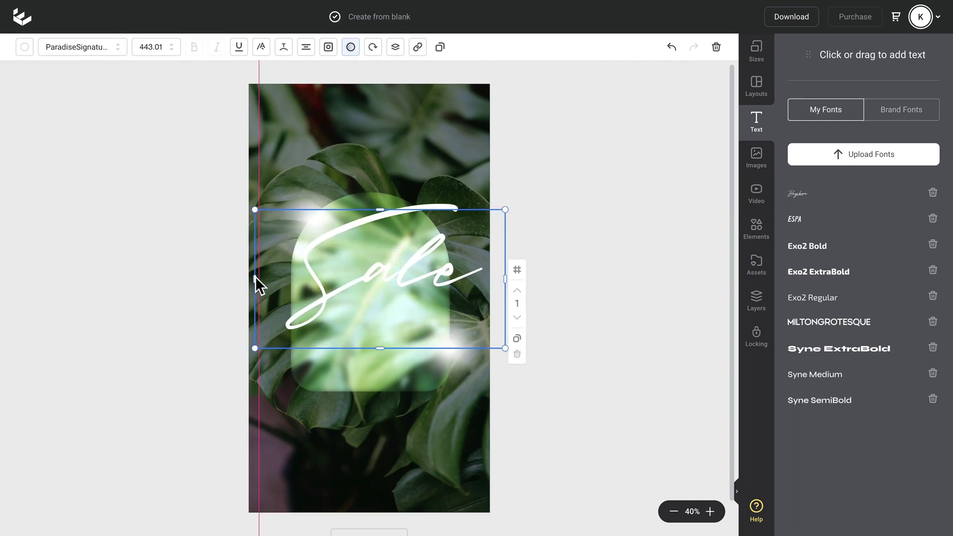
left_click_drag(505, 279, 461, 308)
Step: Add a second white text box near the bottom of the story
left_click(822, 75)
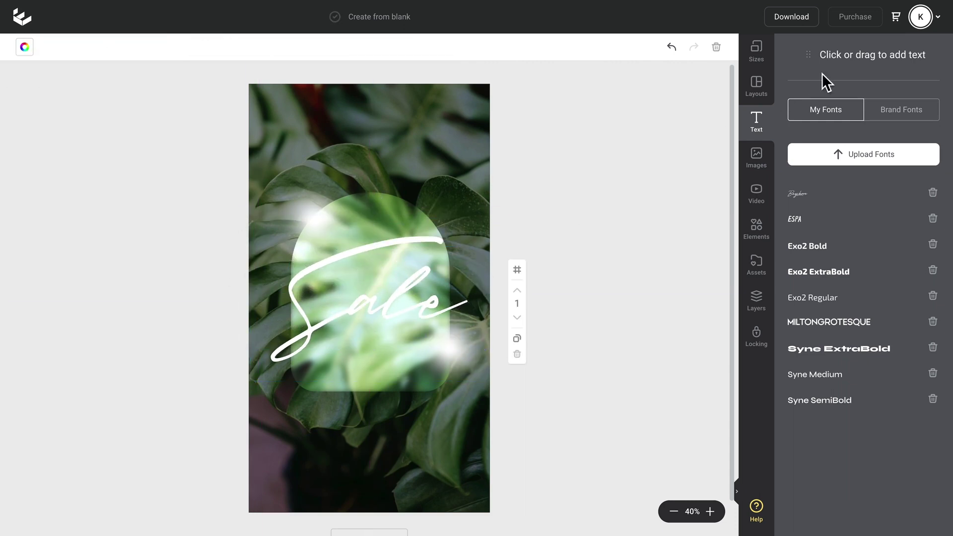
left_click_drag(396, 304, 397, 450)
left_click(25, 46)
left_click(50, 94)
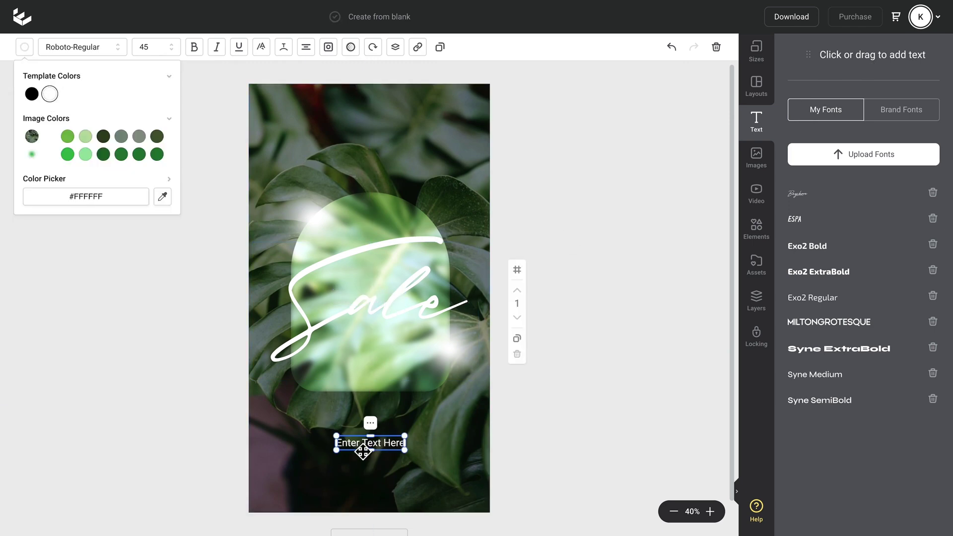
Step: Replace the placeholder with 'TAKE 20% OFF' and 'TODAY ONLY' on two lines in a wider box
double_click(355, 444)
type("TAKE 20%")
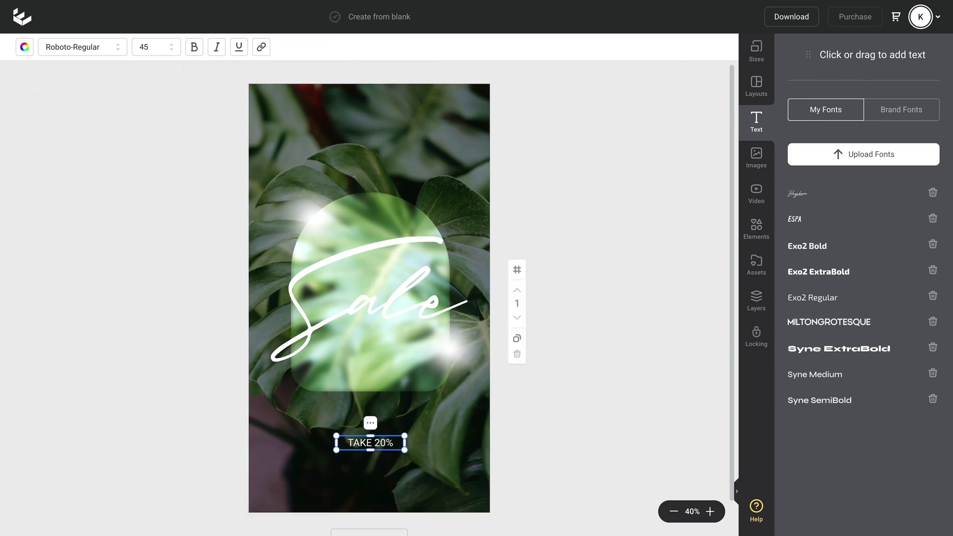
left_click_drag(415, 449, 445, 449)
left_click_drag(337, 444, 310, 450)
double_click(387, 443)
type("OFF")
key("Return")
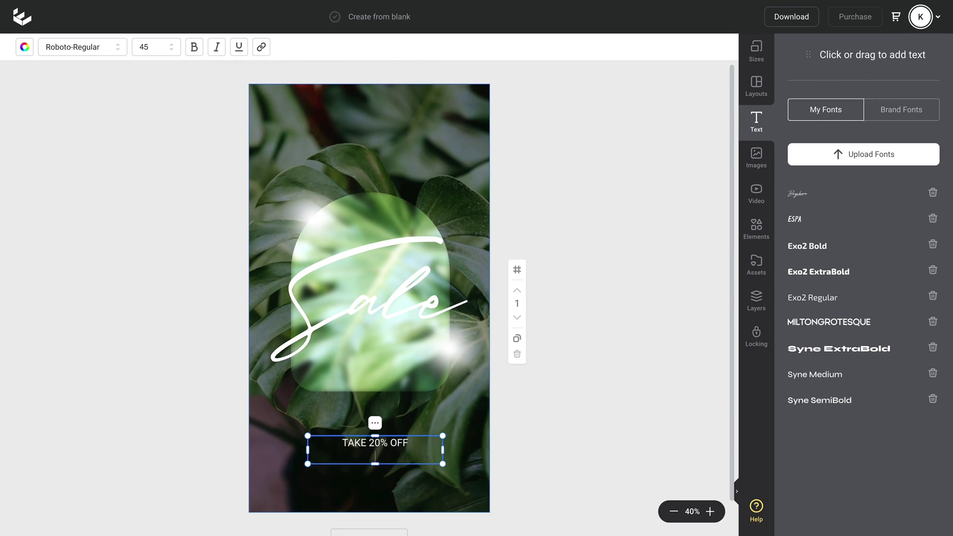
type("TODAY ONLY")
key("Escape")
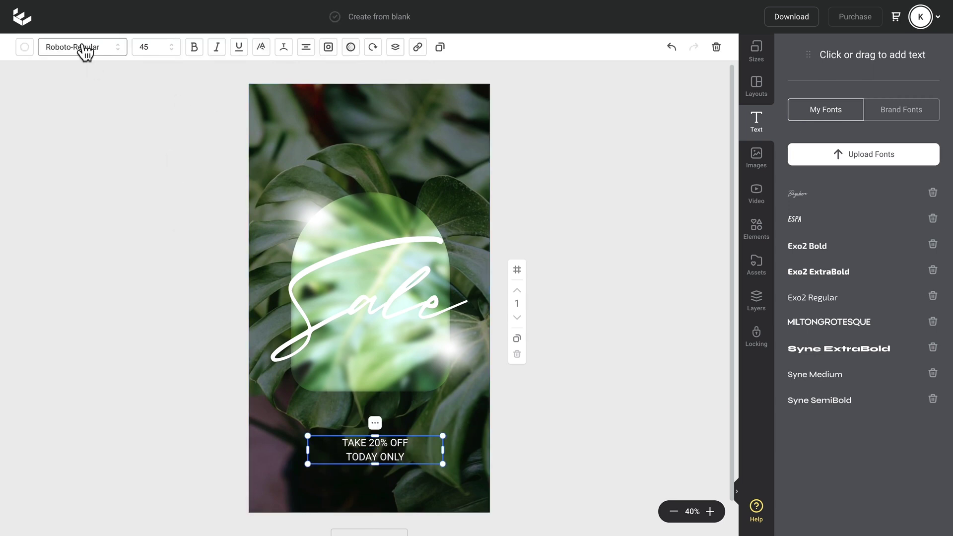
Step: Set the offer text to Jost with wider letter spacing, enlarged and centred under the arch
left_click(83, 47)
type("JOST")
left_click(28, 128)
left_click(306, 47)
left_click_drag(281, 106, 298, 105)
left_click_drag(443, 436, 505, 422)
left_click_drag(464, 448, 418, 477)
Step: Duplicate the offer text as a much smaller 'shop now>' line beneath it
left_click(440, 46)
double_click(418, 477)
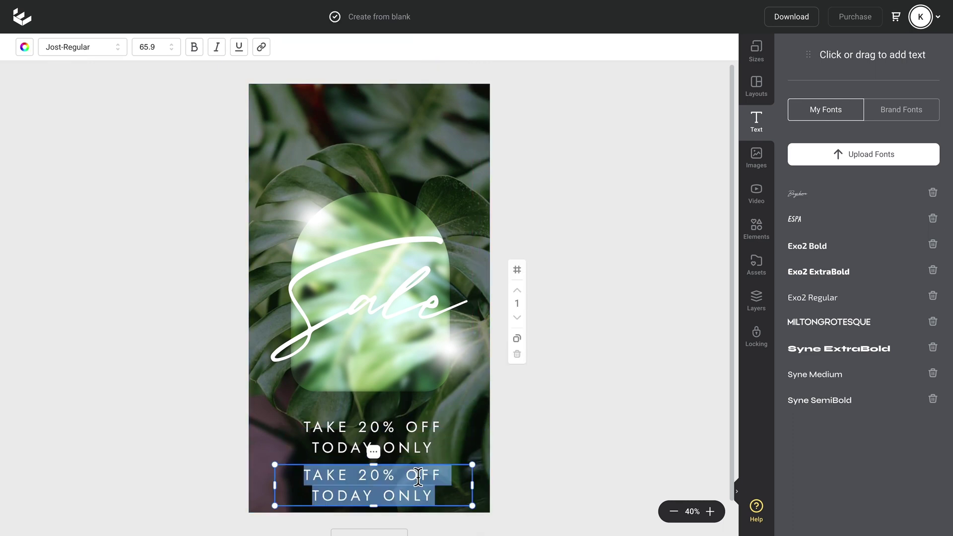
type("shop now>")
key("ctrl+a")
left_click(156, 46)
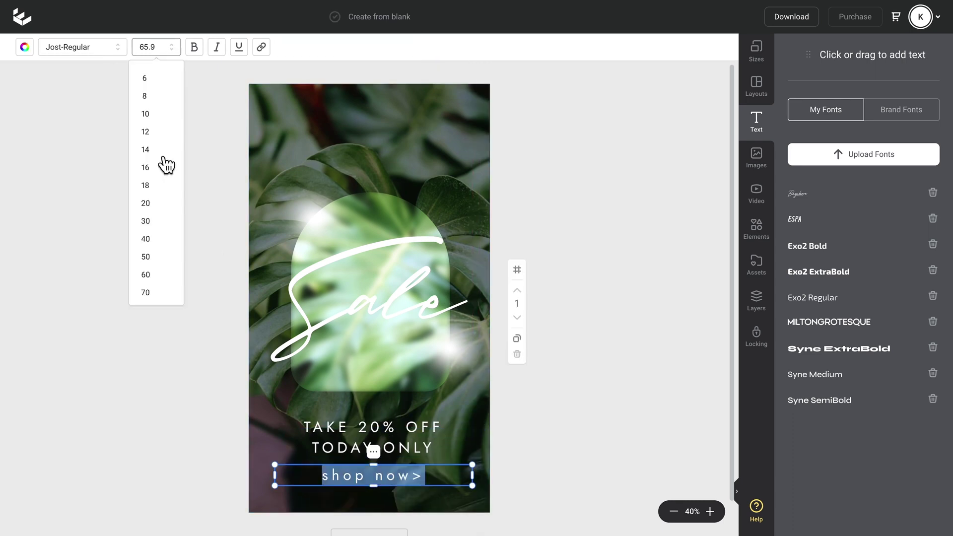
left_click(166, 164)
left_click(574, 312)
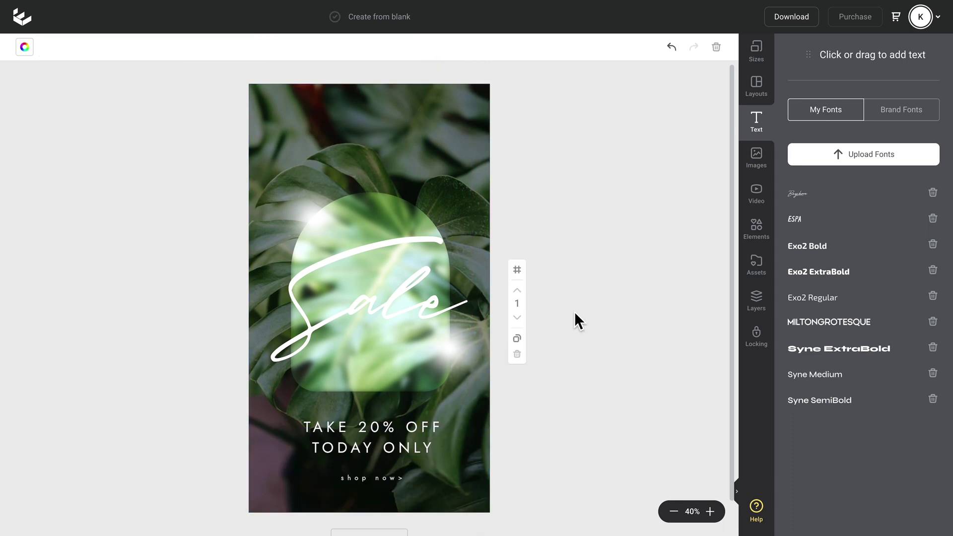
Step: Duplicate the story page and replace the copy's background with the holographic image from My Images
left_click(517, 340)
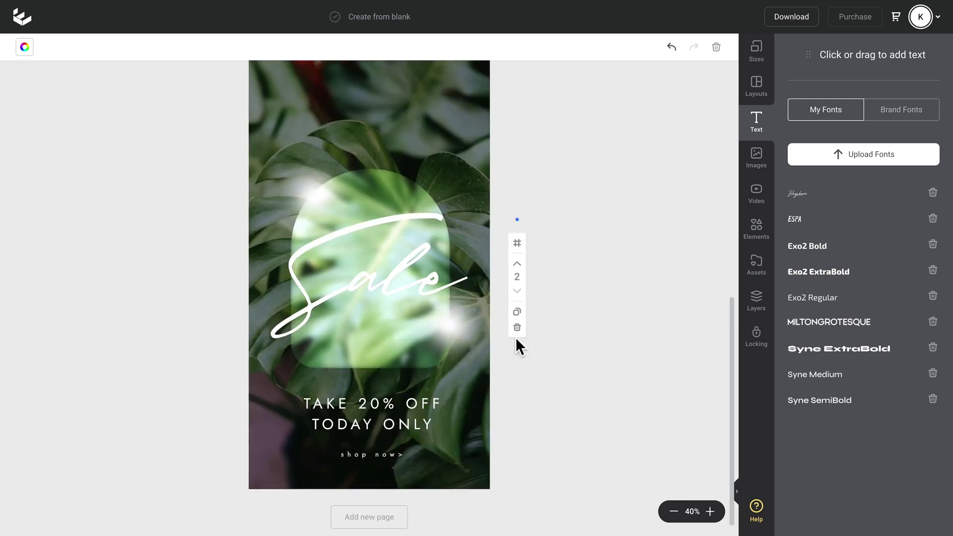
left_click(436, 112)
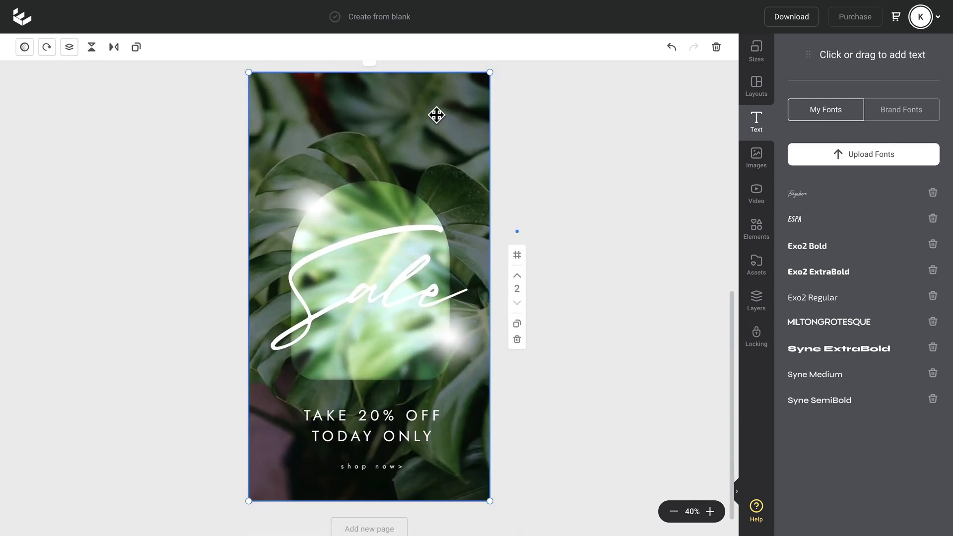
left_click(751, 165)
left_click(932, 90)
left_click(894, 151)
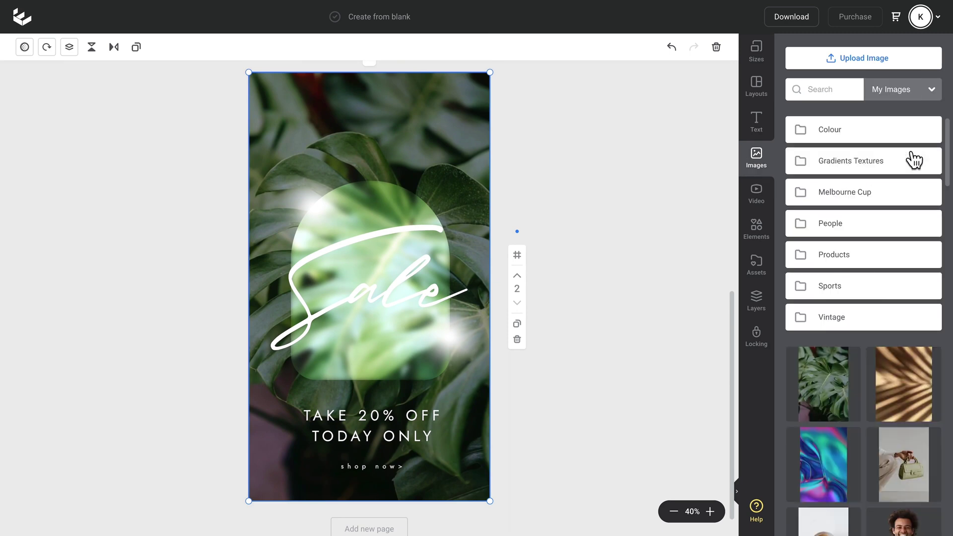
left_click(834, 440)
Step: Crop the holographic arch image to fit the arch
double_click(476, 255)
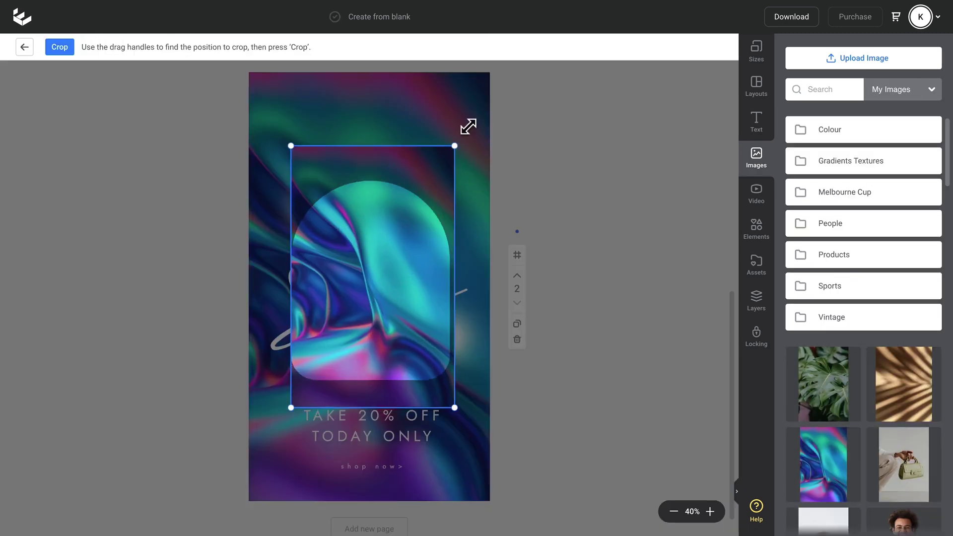
left_click_drag(297, 411, 251, 500)
left_click(60, 47)
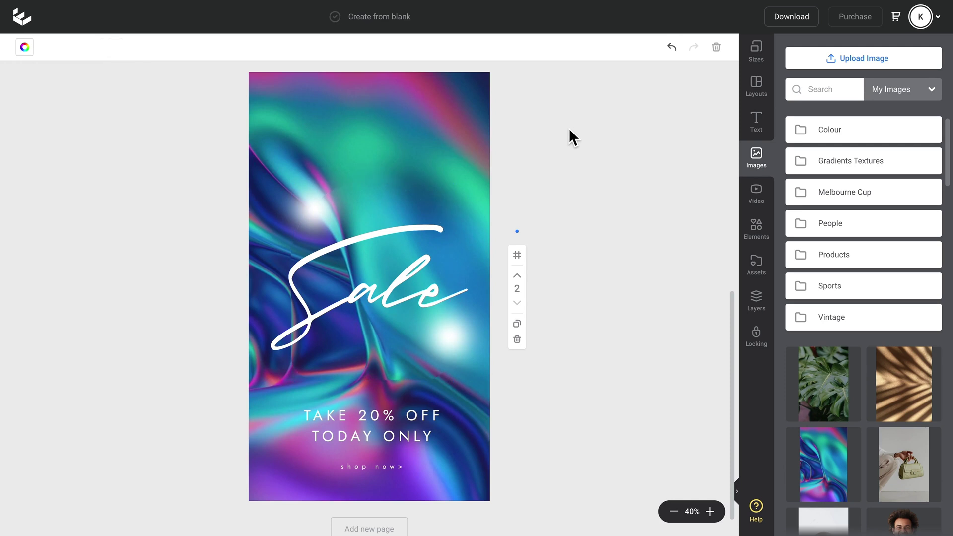
scroll(569, 128, "up", 5)
Step: Raise the brightness of the holographic arch in its filter settings
left_click(388, 99)
left_click(91, 47)
left_click(600, 189)
scroll(600, 189, "down", 6)
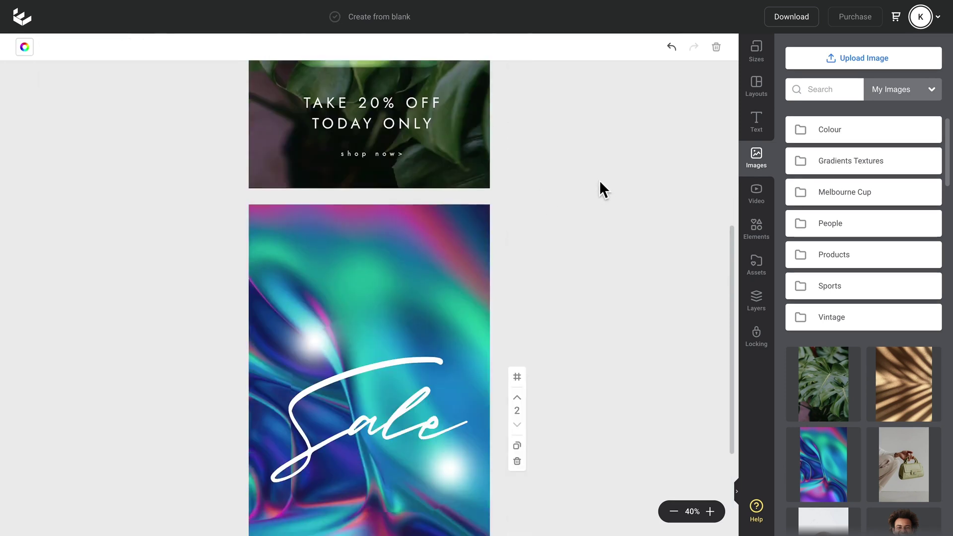
left_click(409, 200)
left_click(92, 47)
left_click(580, 135)
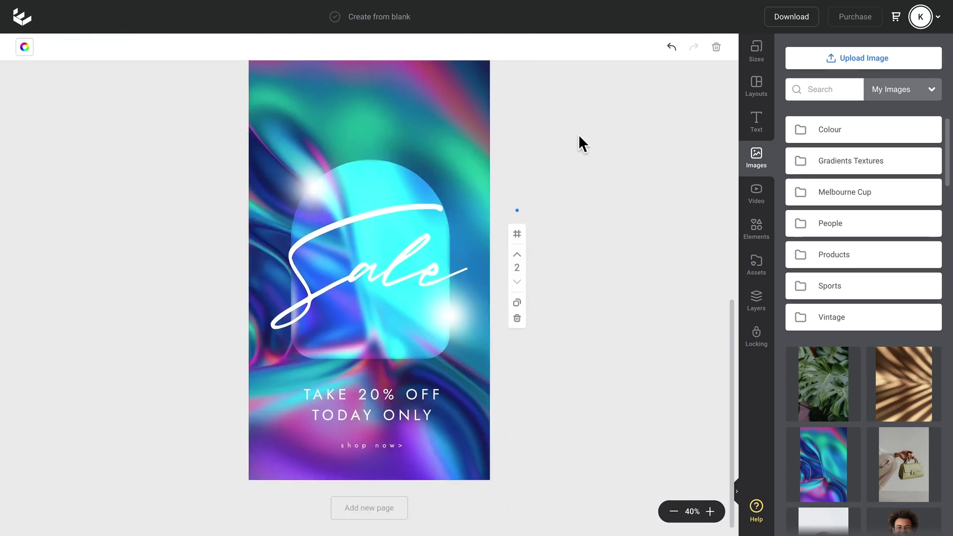
scroll(579, 134, "down", 1)
scroll(561, 199, "down", 5)
Step: Apply the sand-shadow photo to page 3's background and arch, and crop the arch
left_click(897, 361)
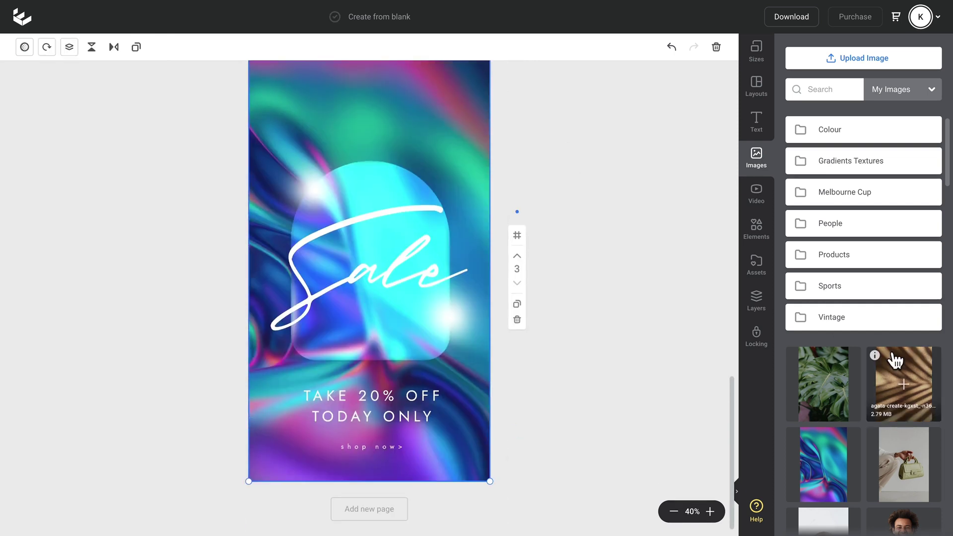
left_click_drag(896, 361, 423, 189)
scroll(626, 231, "up", 2)
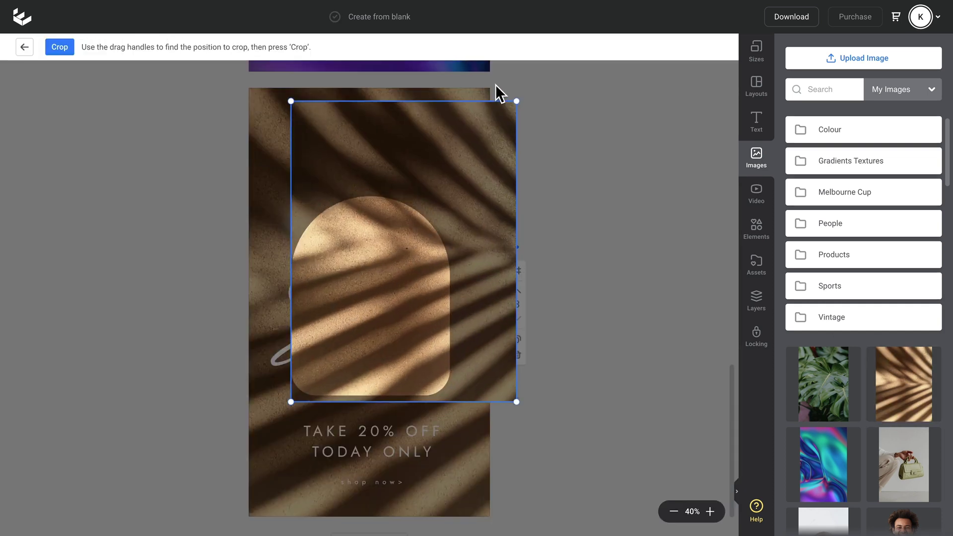
left_click_drag(243, 467, 204, 515)
left_click(59, 47)
Step: Set the sand arch's brightness to 85
left_click(91, 47)
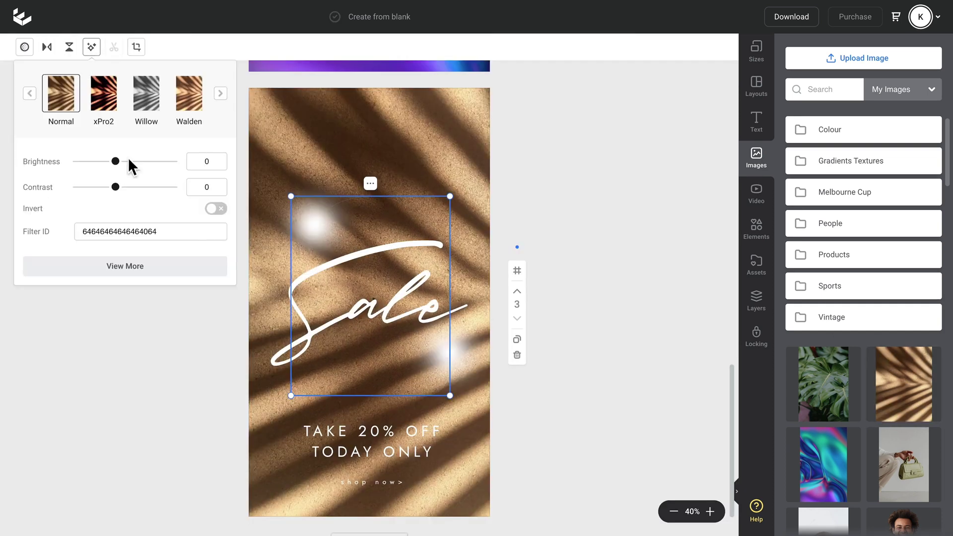
left_click_drag(130, 162, 148, 161)
left_click(603, 157)
scroll(603, 158, "up", 10)
scroll(603, 158, "down", 6)
scroll(602, 158, "down", 6)
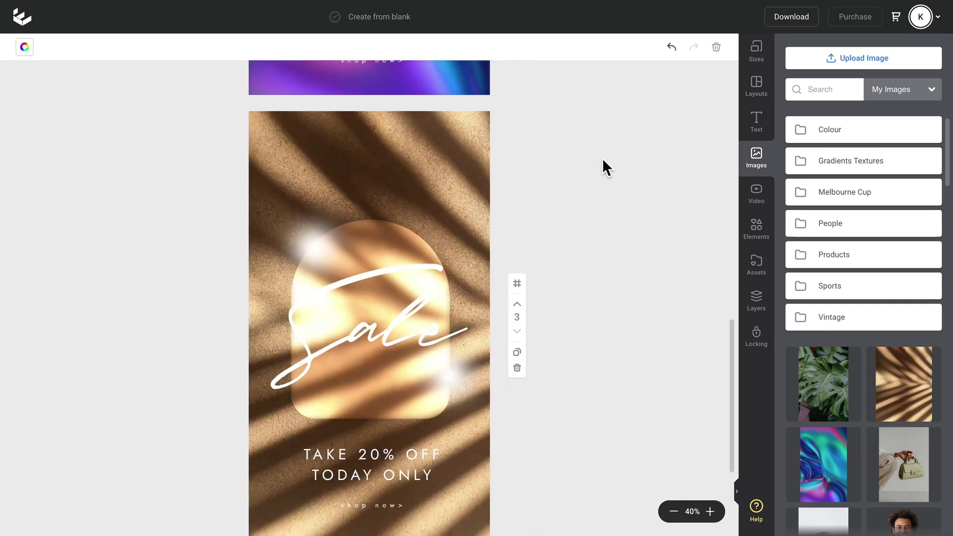
scroll(603, 158, "up", 4)
scroll(603, 158, "up", 8)
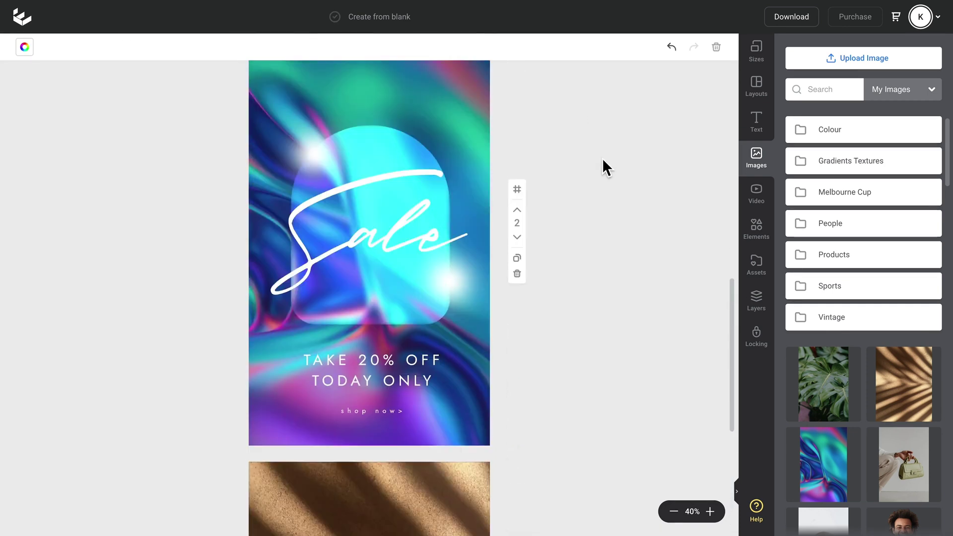
Step: Title the design 'Sale with frosted glass effect' and download all pages as PNG
left_click(402, 19)
type("Sale with frosted glass effect")
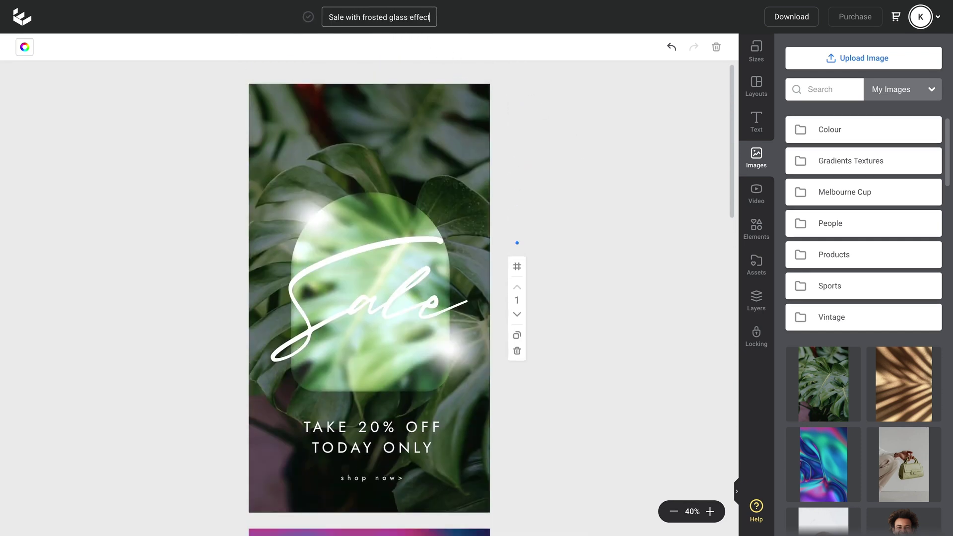
key("Return")
left_click(796, 18)
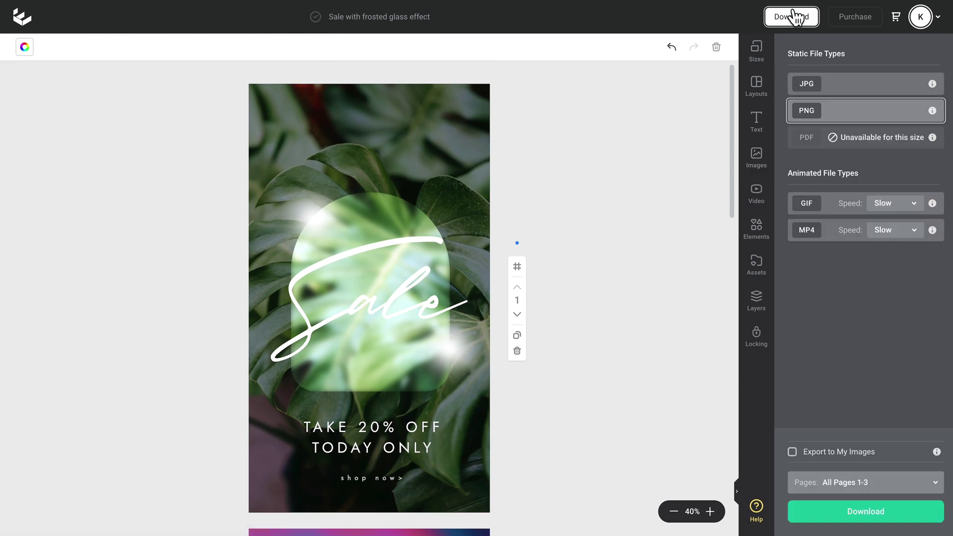
left_click(897, 514)
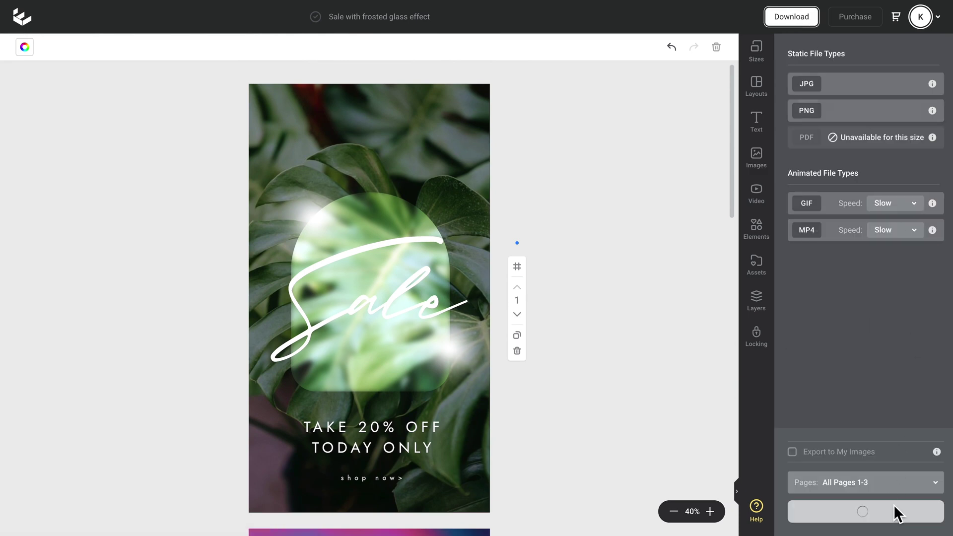